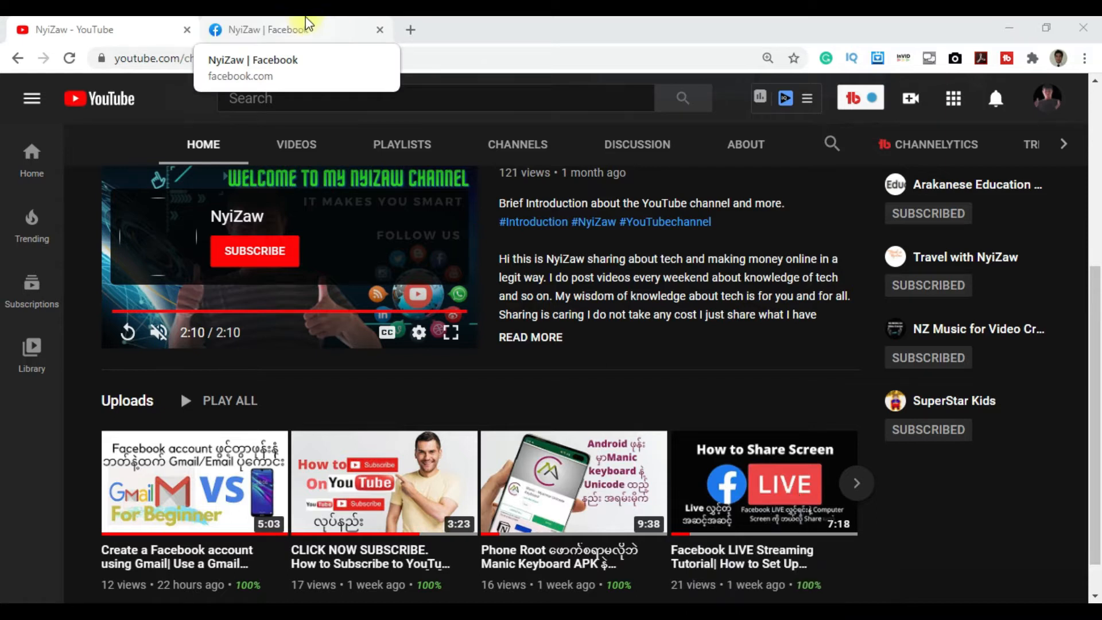
Step: View the channel's Facebook page down to its Spotlight section
left_click(310, 27)
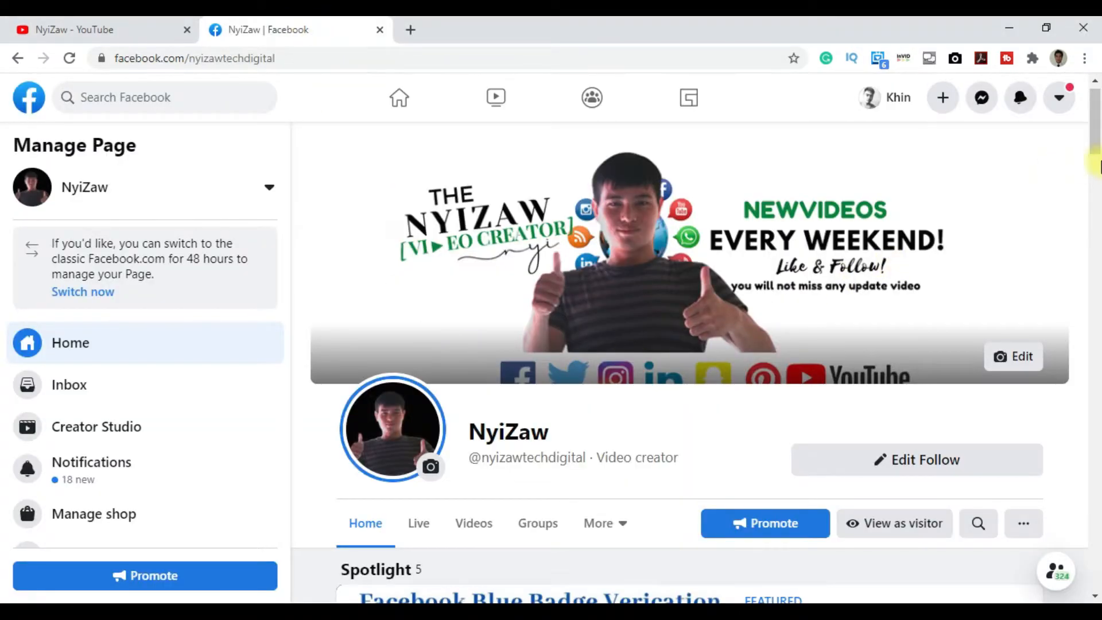
scroll(1095, 161, "down", 2)
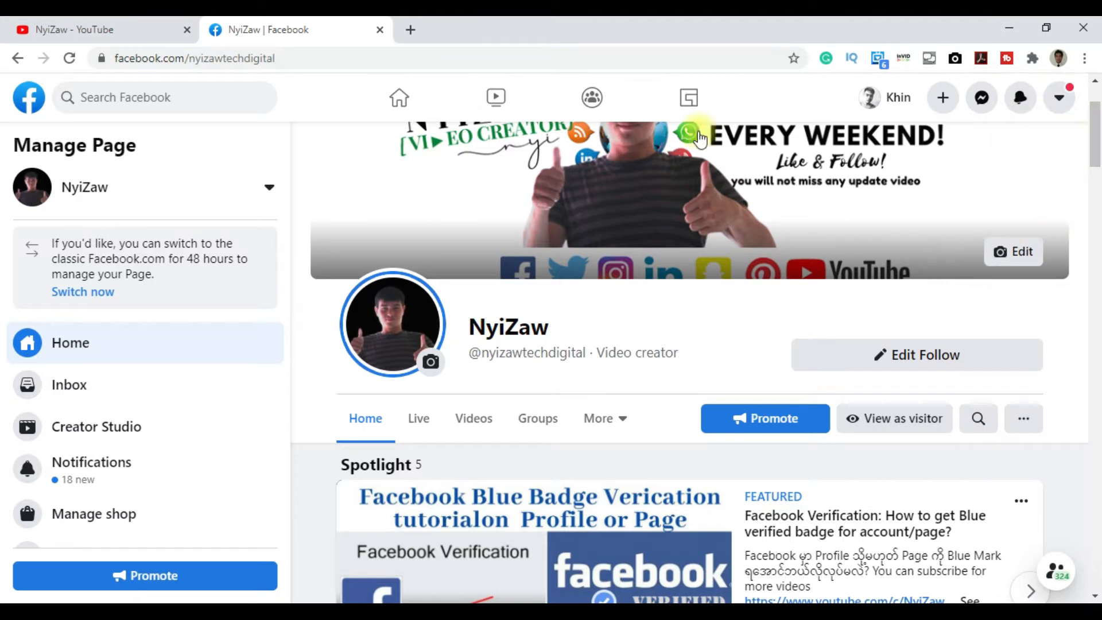
left_click(411, 32)
type("www.google.co.uk")
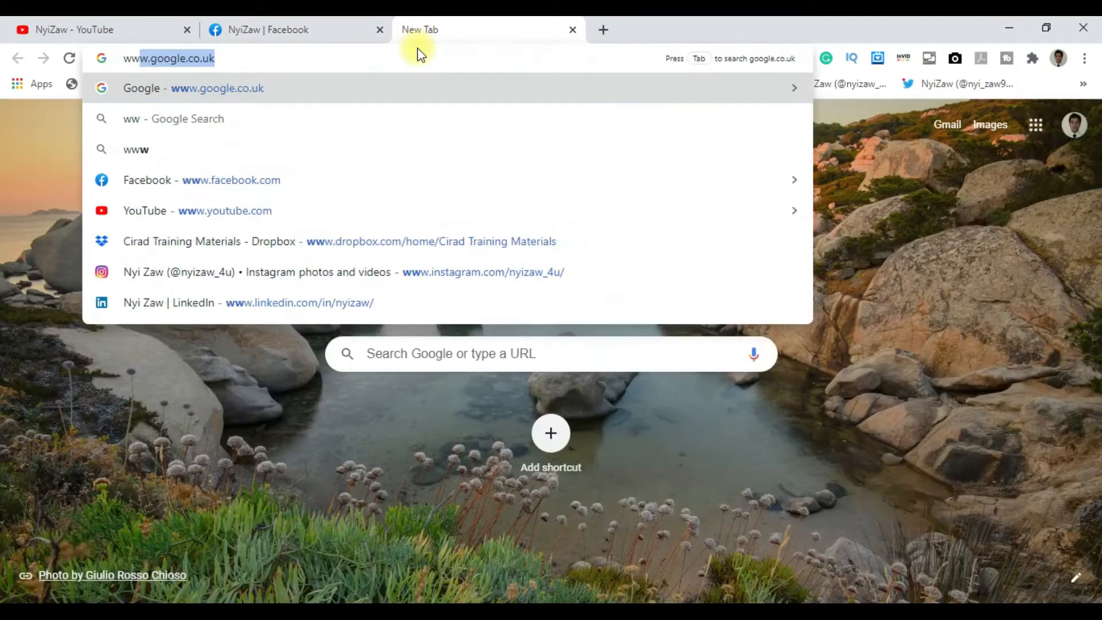
key("Return")
type("zoom")
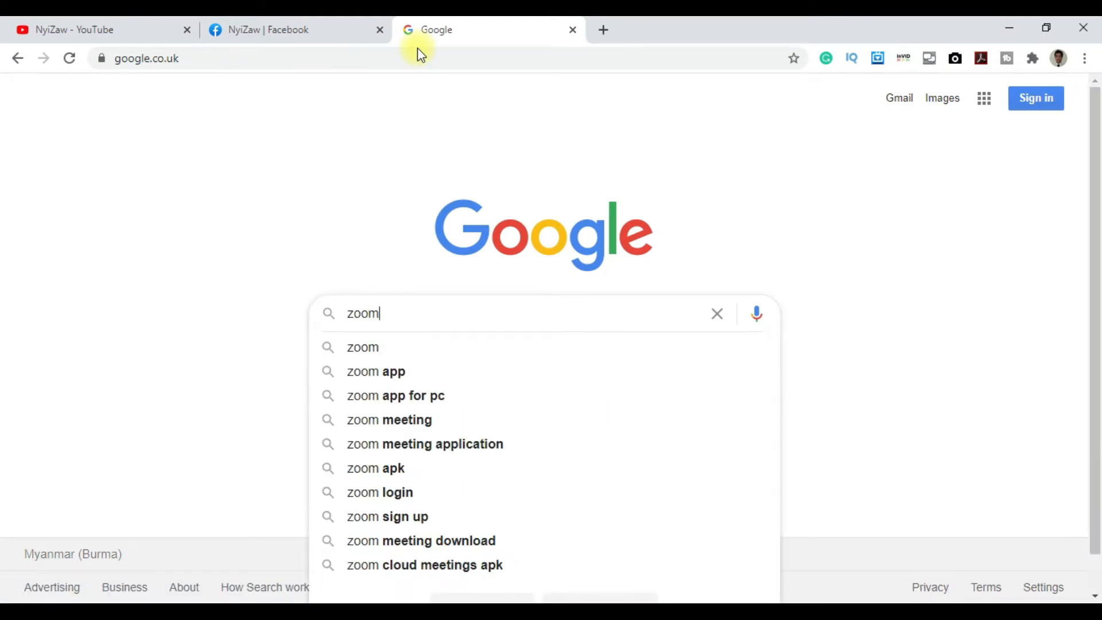
key("Return")
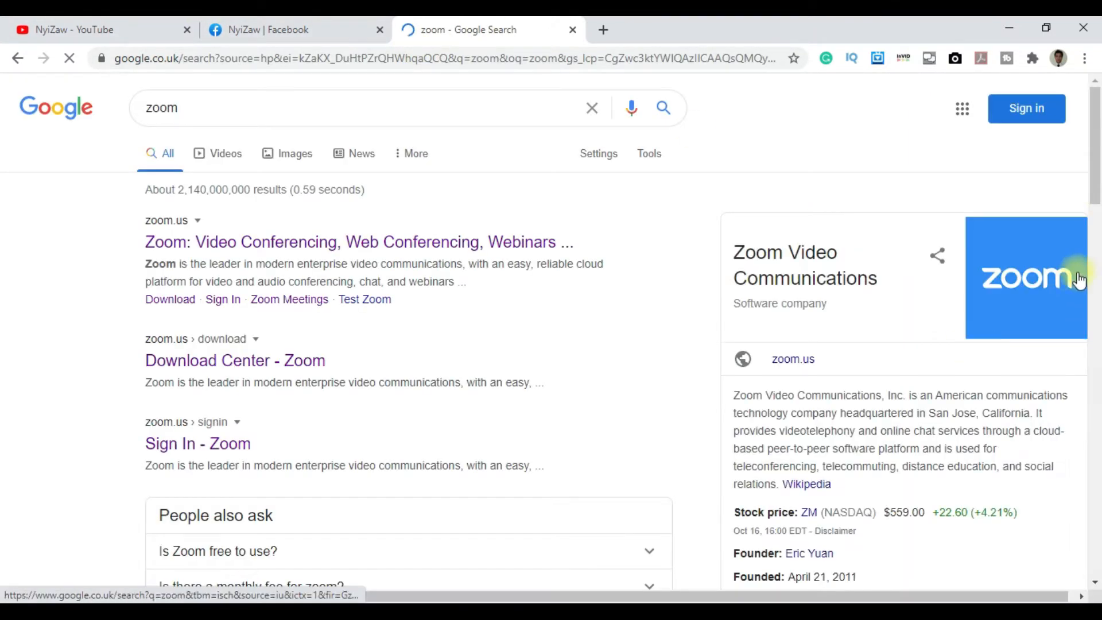
Step: Look through the search results and company summary, and open the official zoom.us website
left_click_drag(1096, 171, 1101, 194)
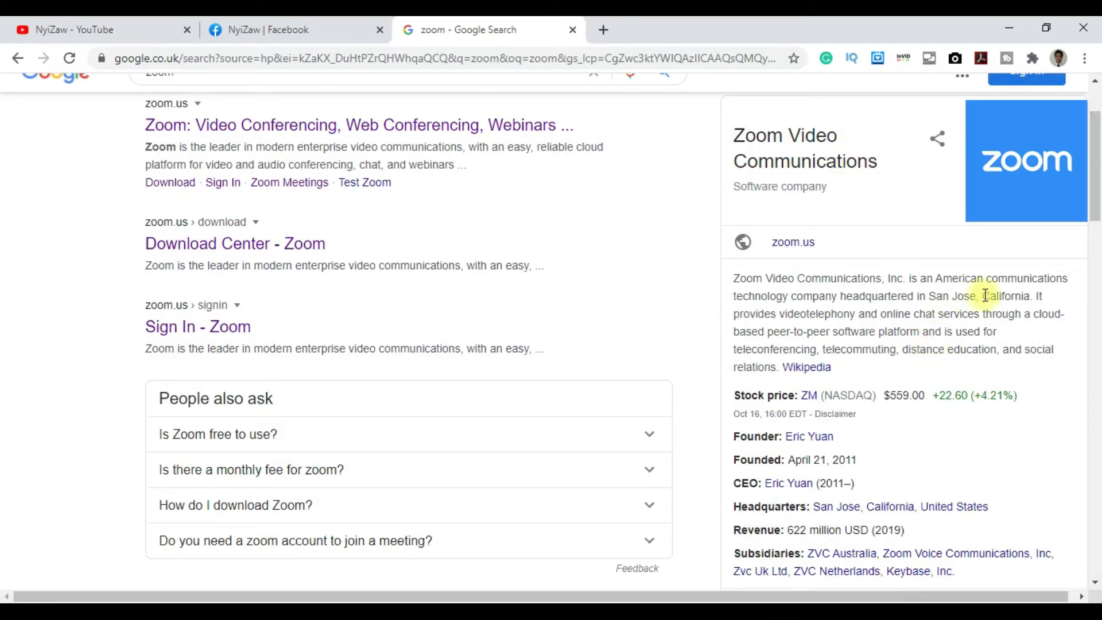
left_click_drag(1096, 174, 1096, 154)
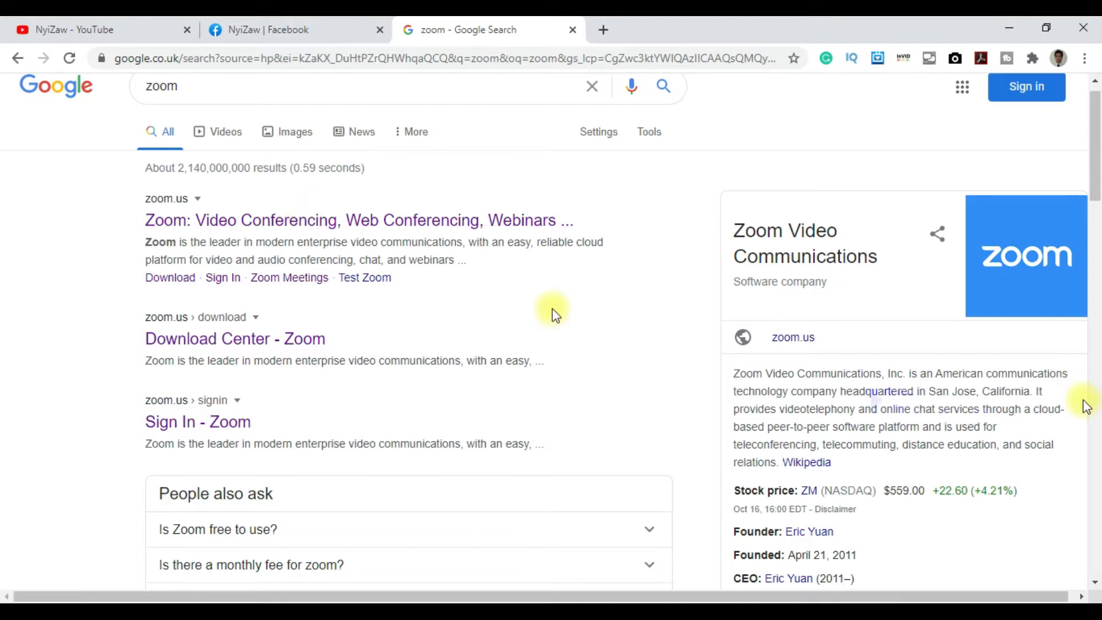
scroll(1096, 291, "down", 2)
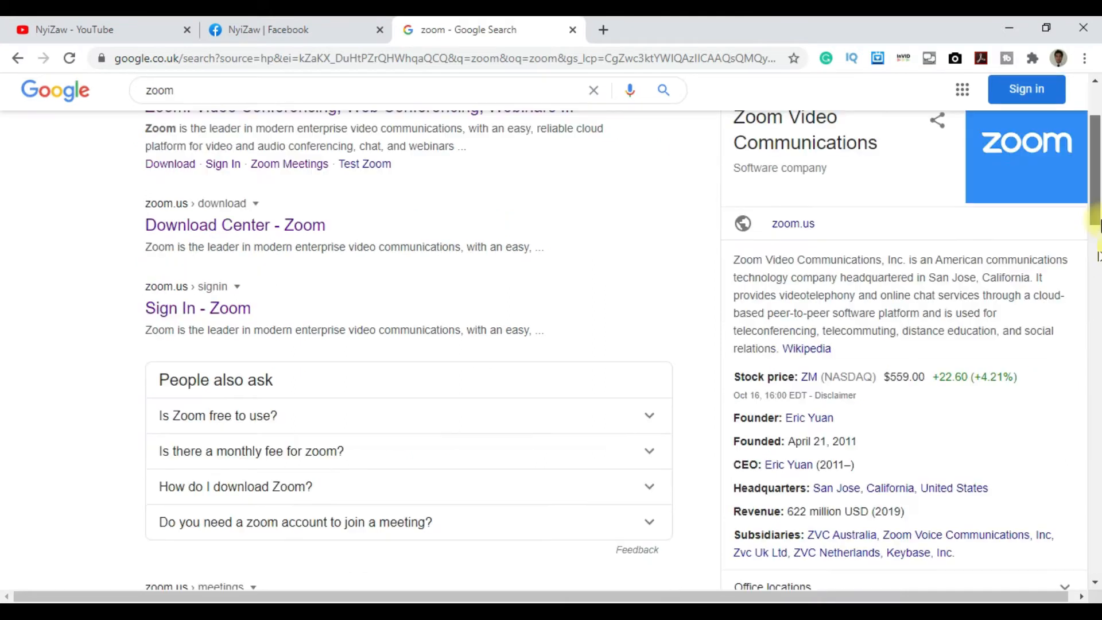
scroll(1097, 224, "down", 2)
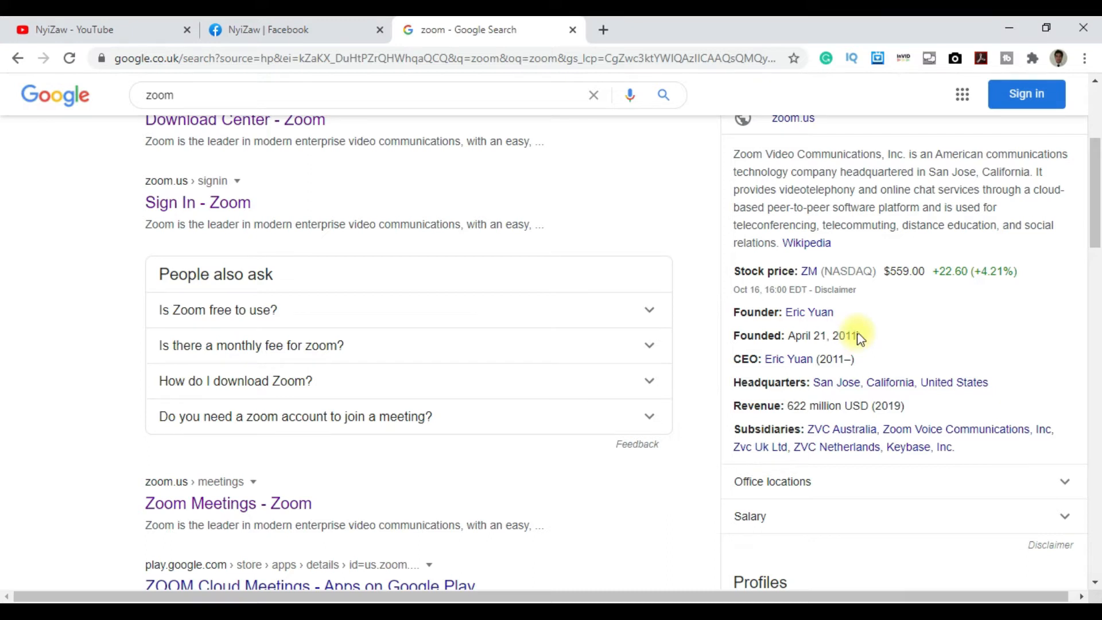
left_click_drag(1098, 230, 1099, 191)
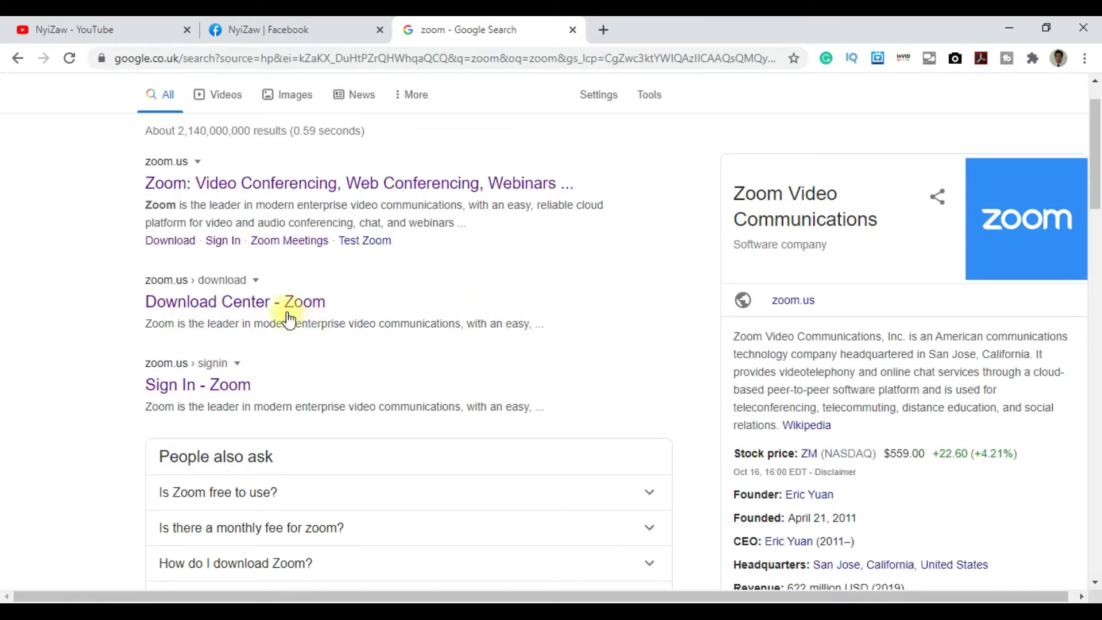
left_click_drag(1098, 218, 1091, 172)
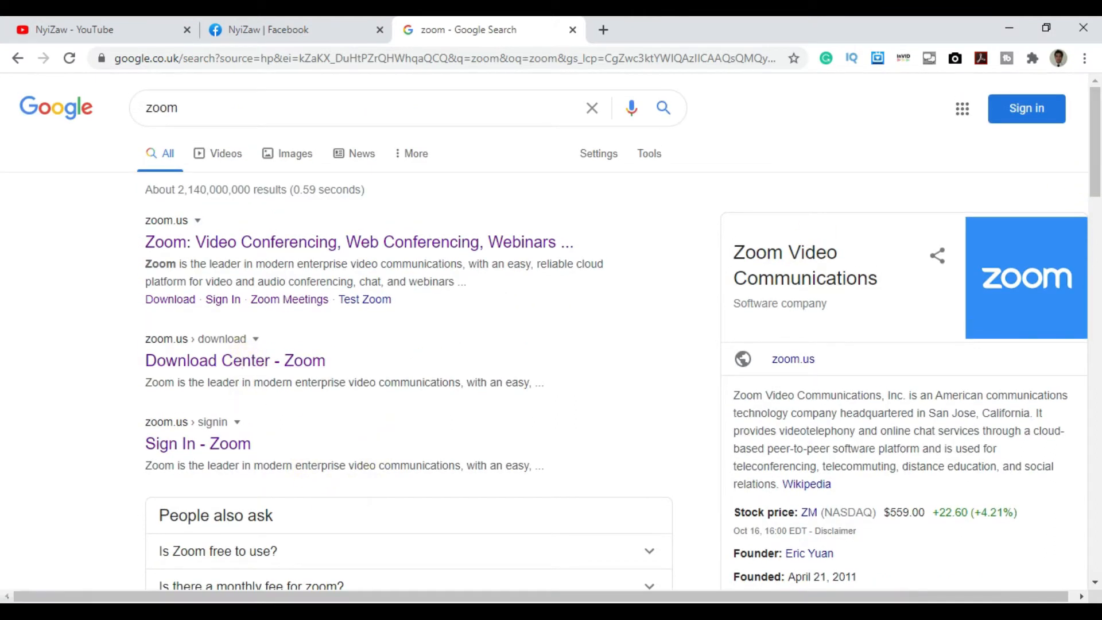
left_click(356, 247)
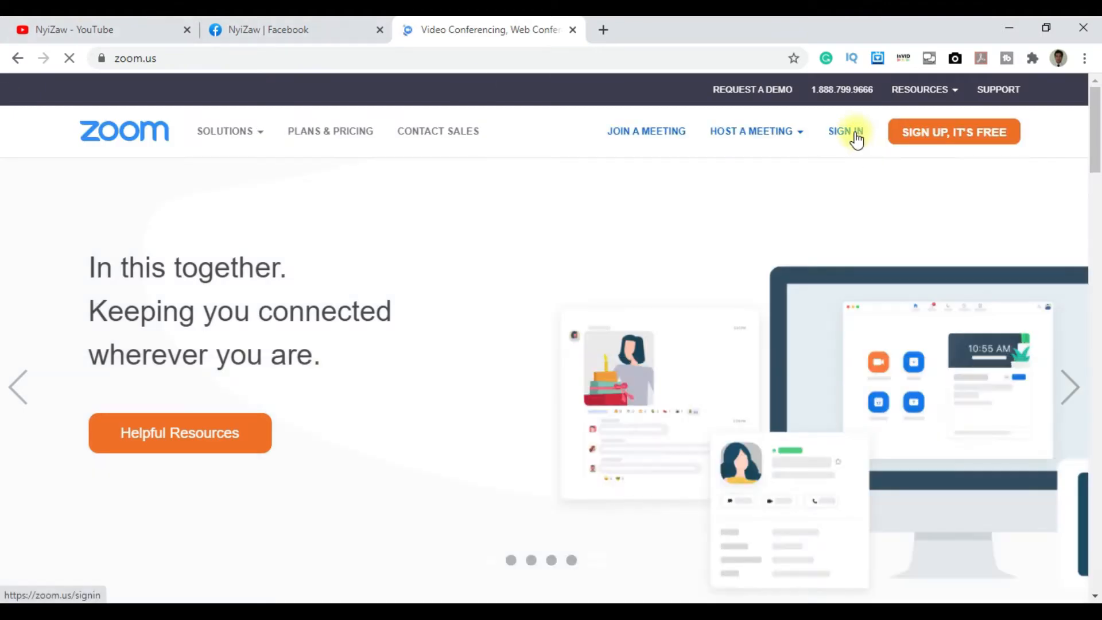
Step: Review the options for joining and hosting a meeting, and open the free account sign-up page
mouse_move(731, 138)
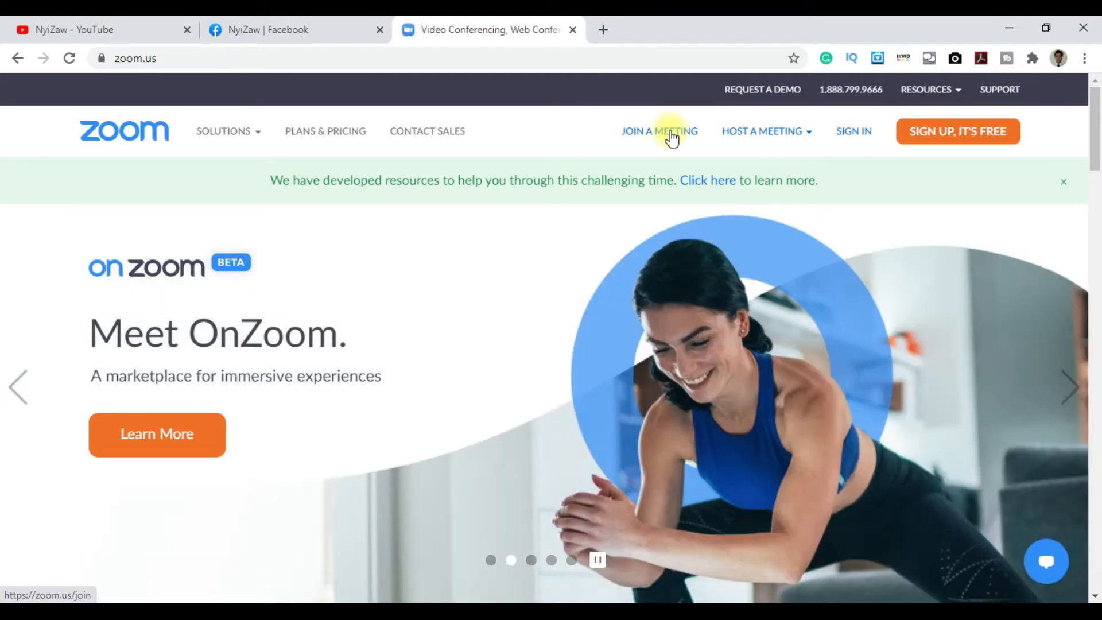
mouse_move(767, 140)
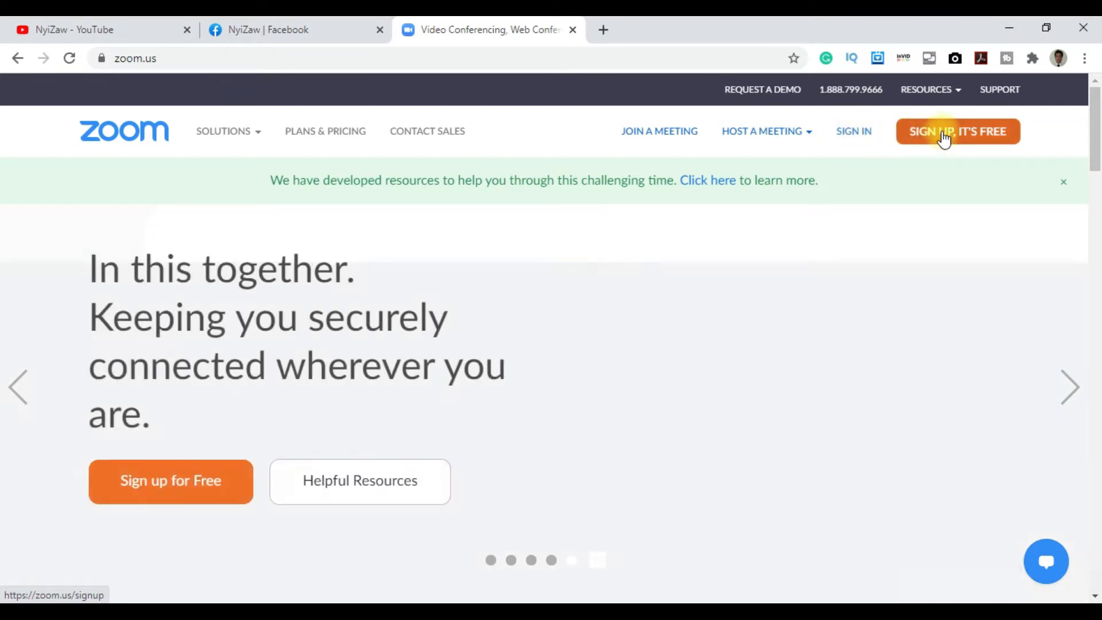
left_click(943, 138)
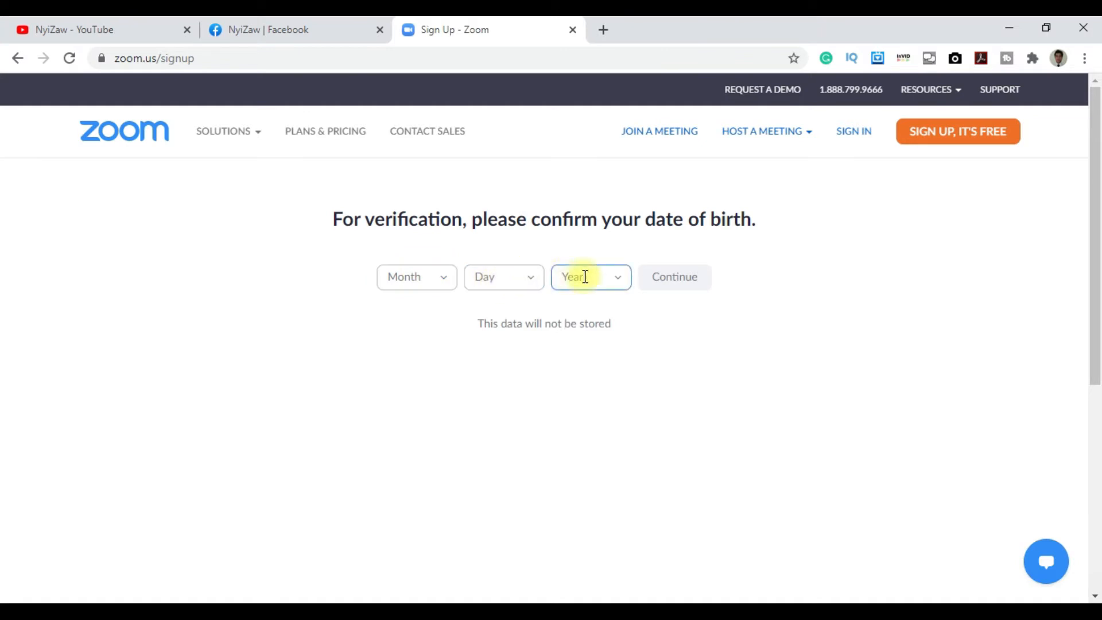
Step: Choose the month, day and year of the date of birth for verification and continue to the sign-up form
left_click(452, 278)
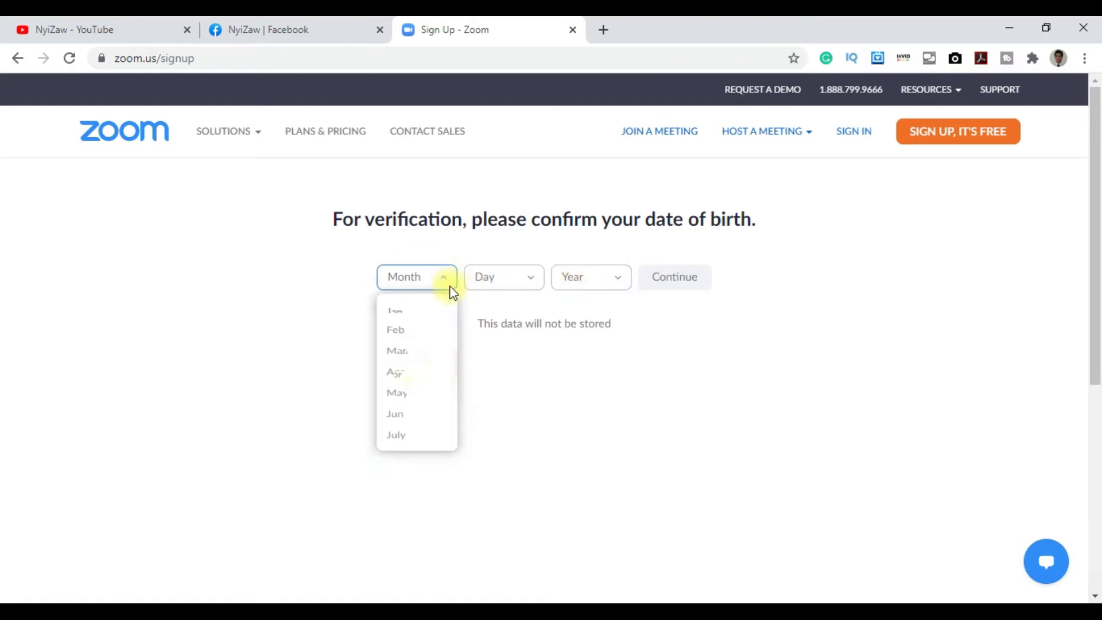
left_click(408, 391)
left_click(537, 278)
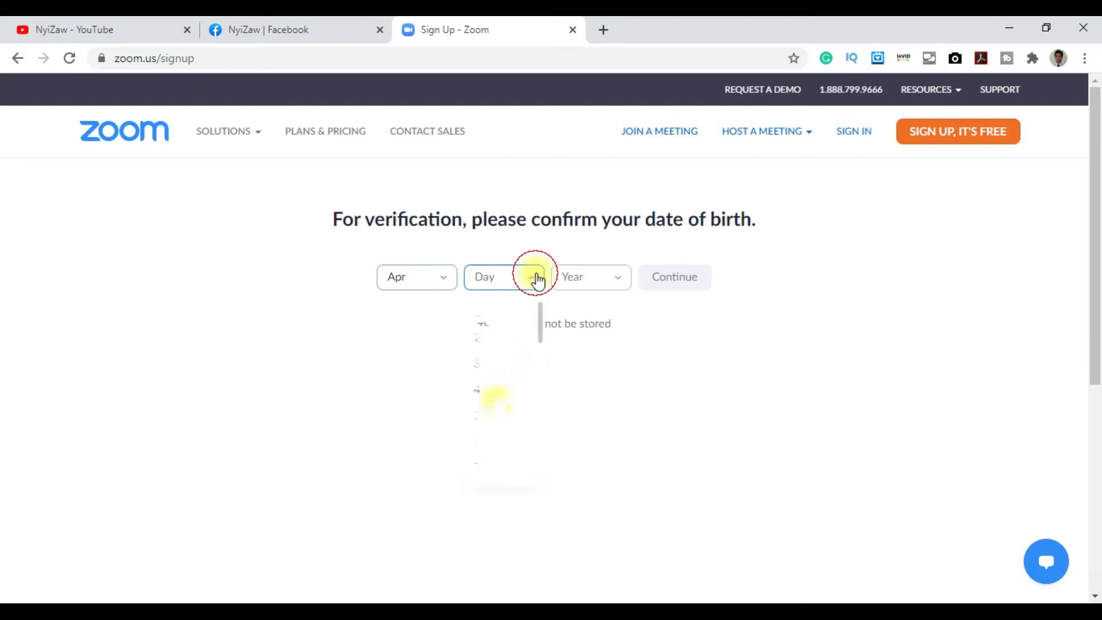
left_click(490, 440)
left_click(624, 277)
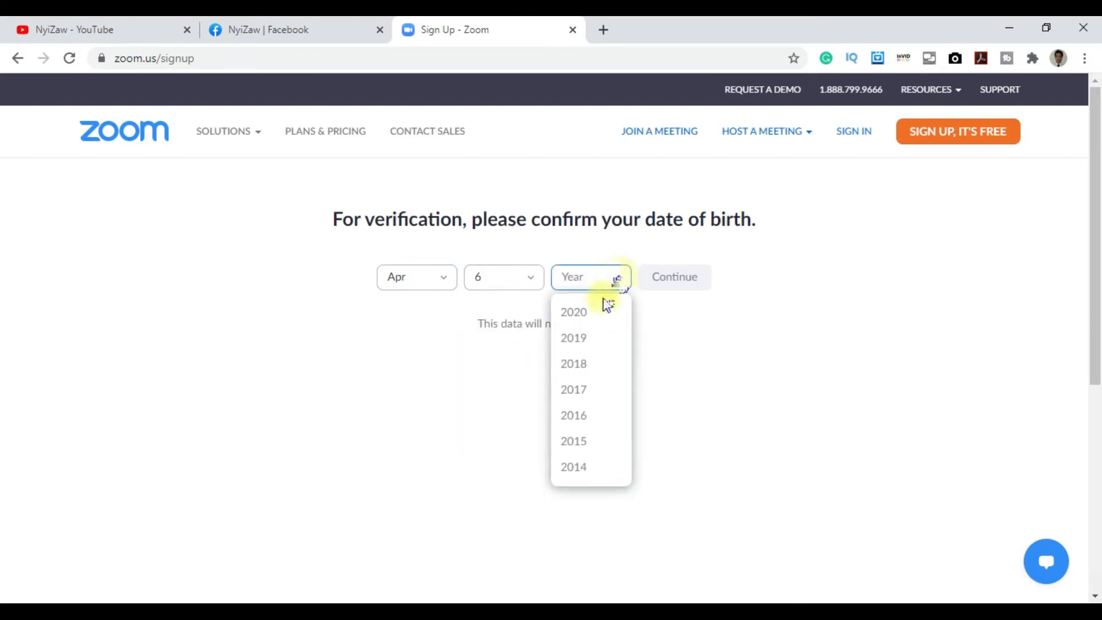
scroll(586, 406, "down", 10)
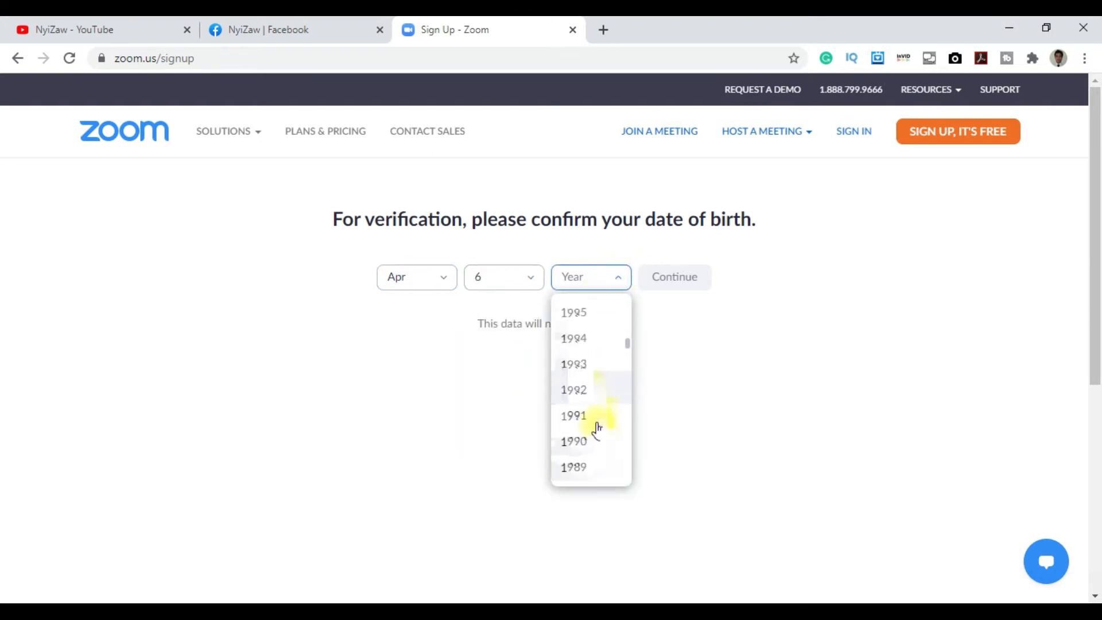
left_click(584, 450)
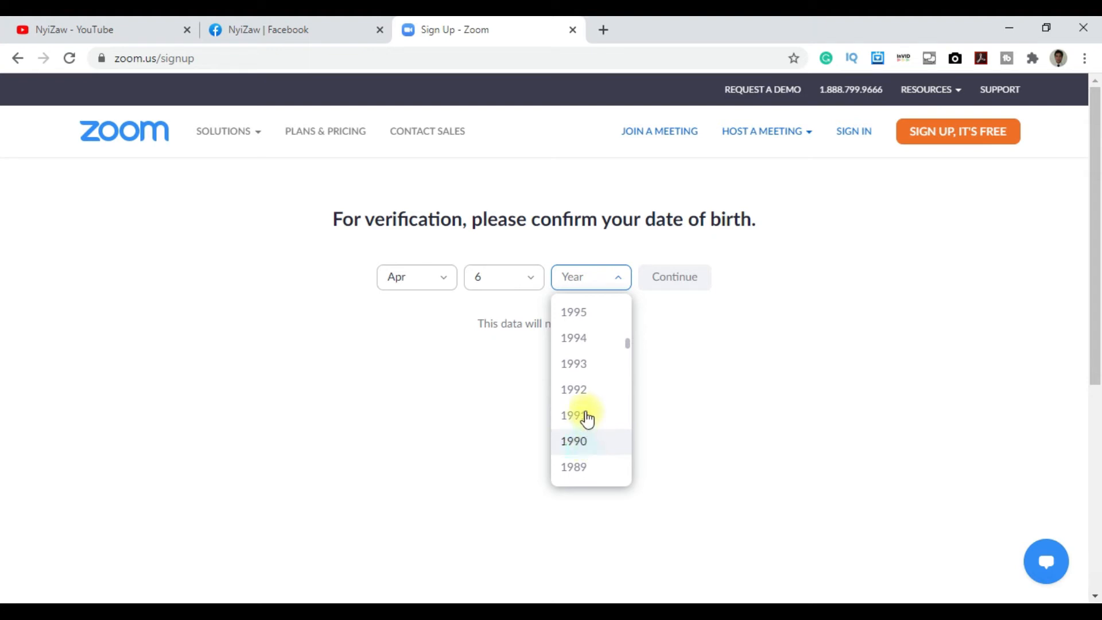
left_click(674, 280)
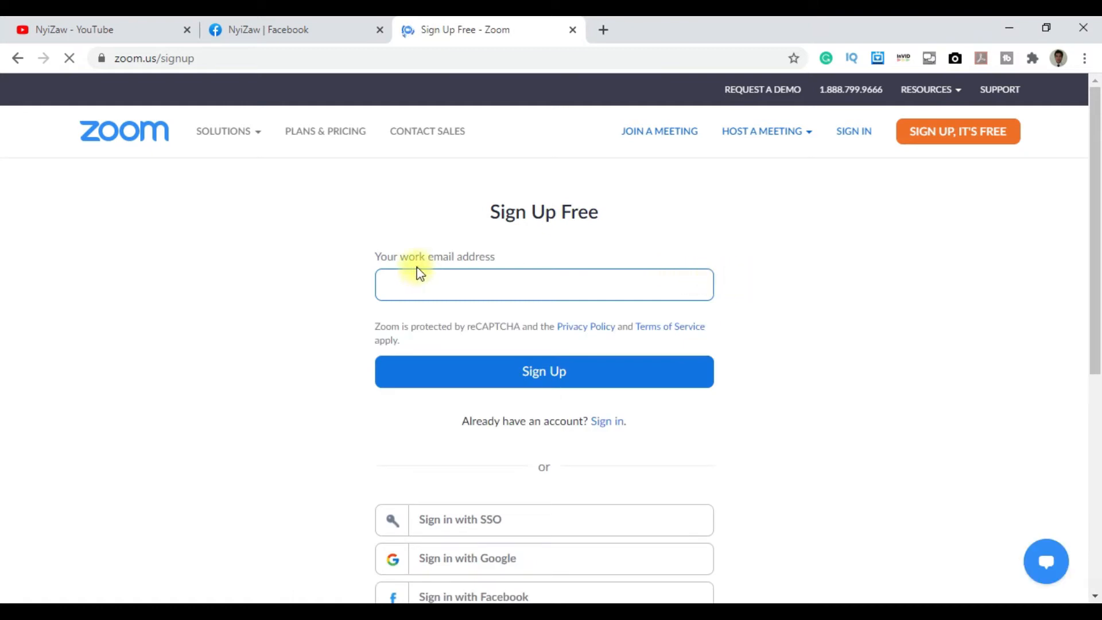
Step: Go from the sign-up form to the sign-in page and sign in to the existing account with the saved credentials
mouse_move(1096, 226)
left_mouse_down()
mouse_move(1100, 255)
mouse_move(1095, 241)
left_mouse_up()
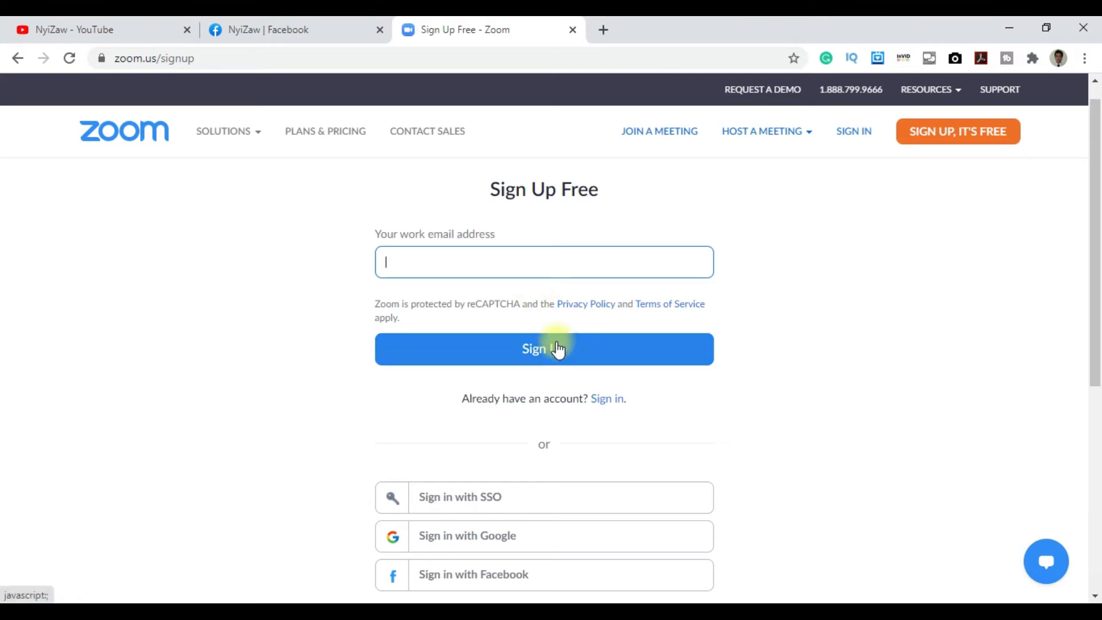
left_click_drag(1096, 241, 1098, 290)
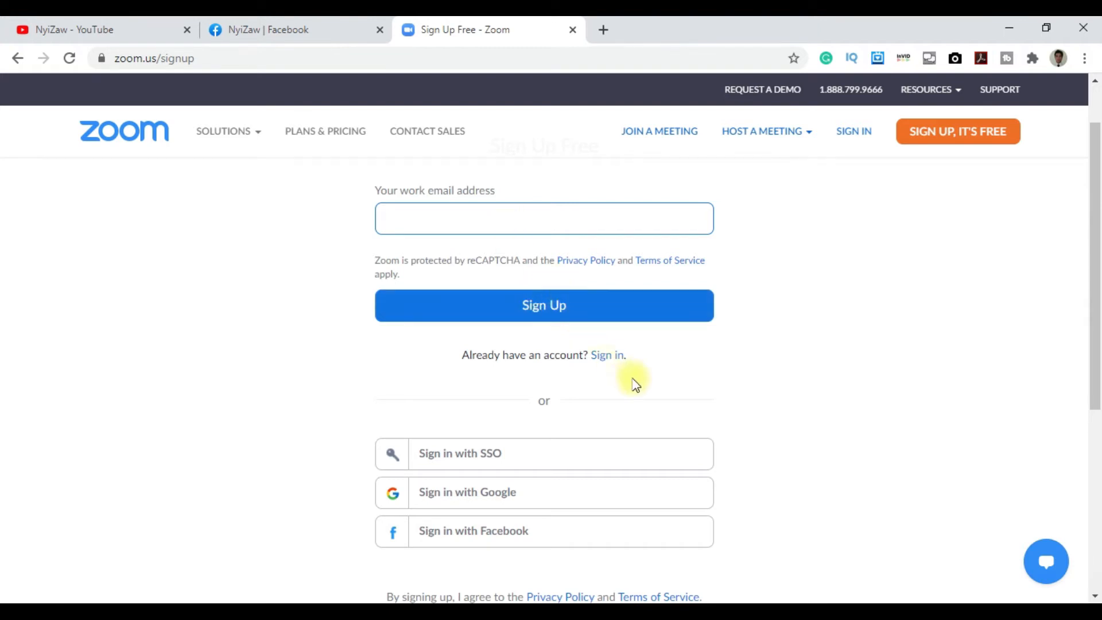
left_click(605, 359)
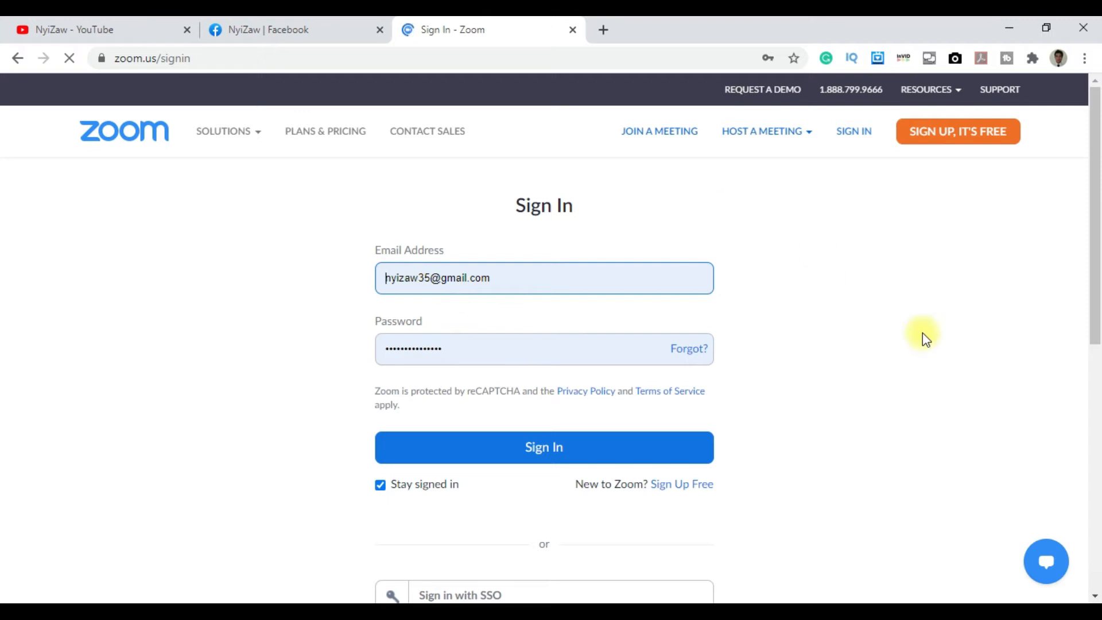
left_click(548, 447)
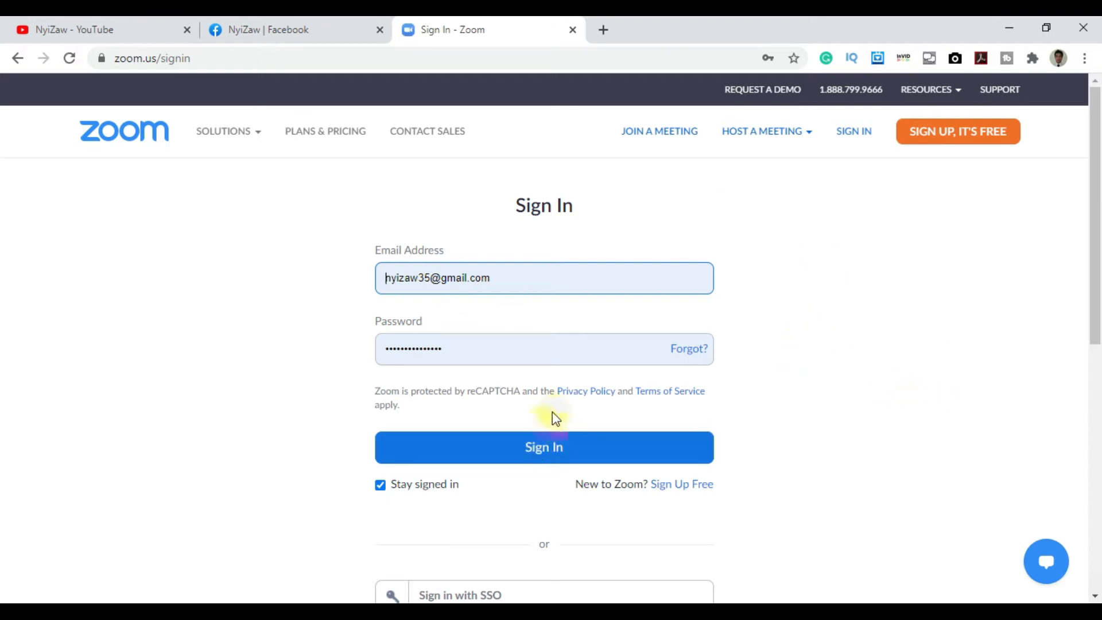
left_click(555, 448)
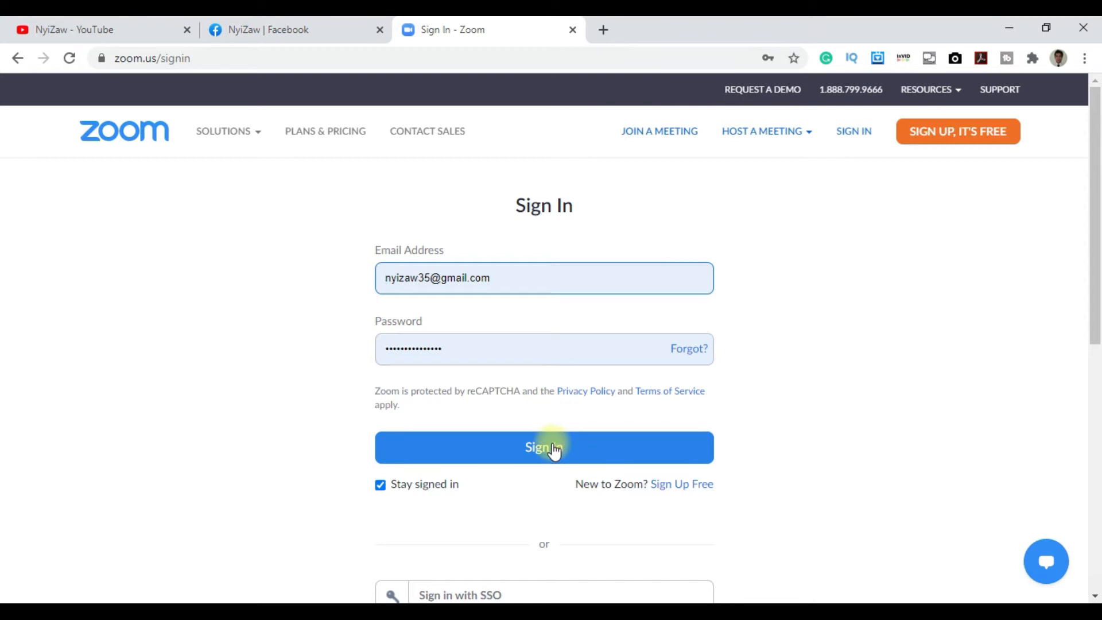
left_click(552, 446)
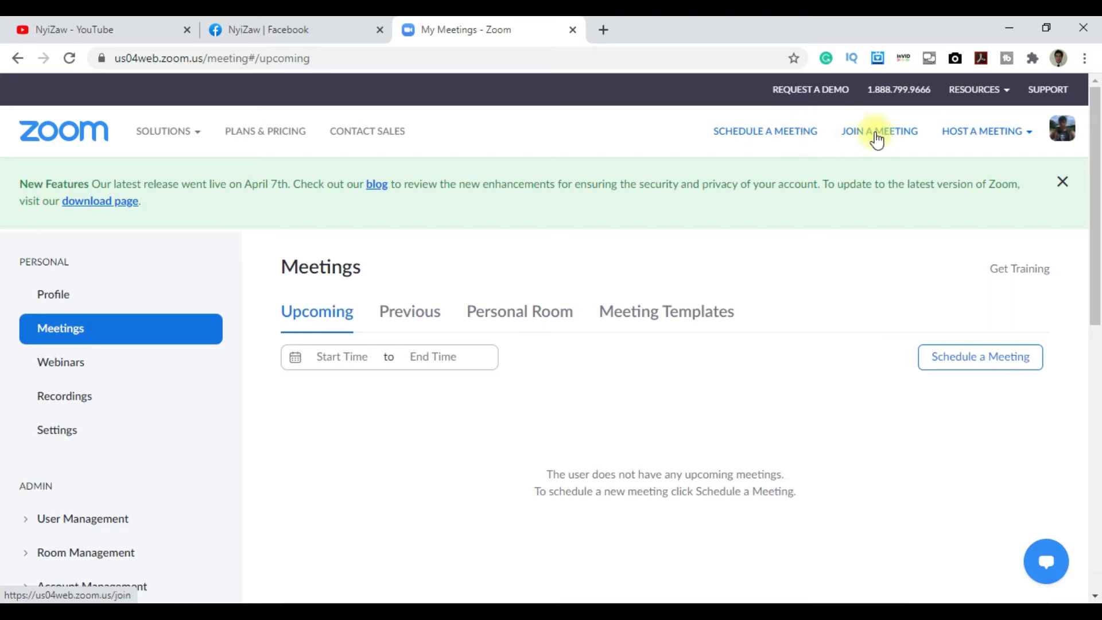
Step: Host a new meeting with video on and launch it in the Zoom Meetings application
mouse_move(1000, 144)
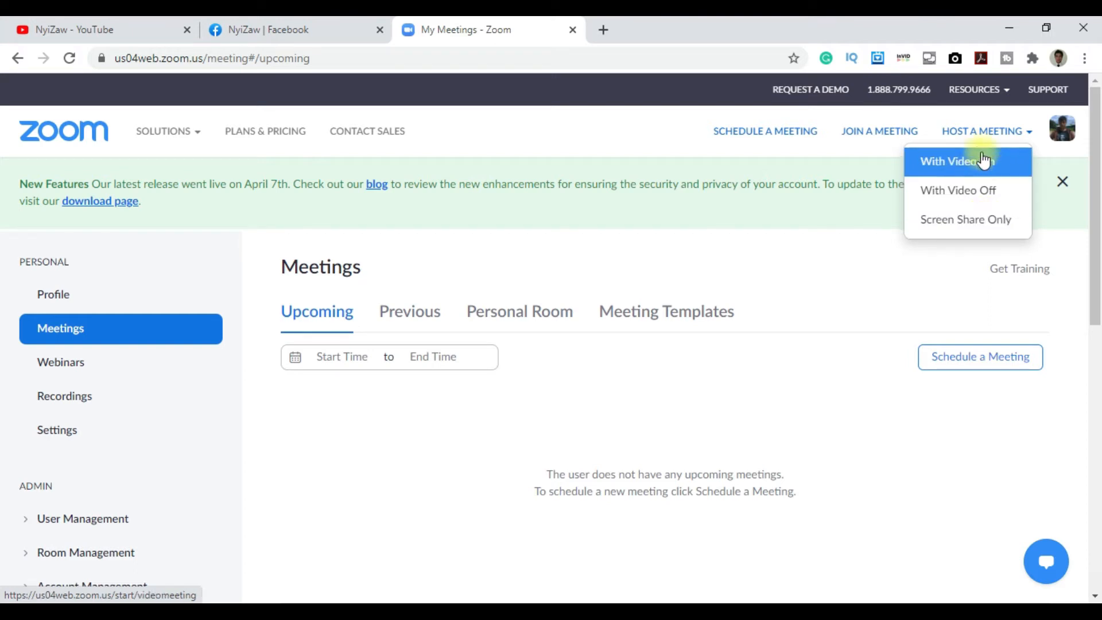
left_click(945, 165)
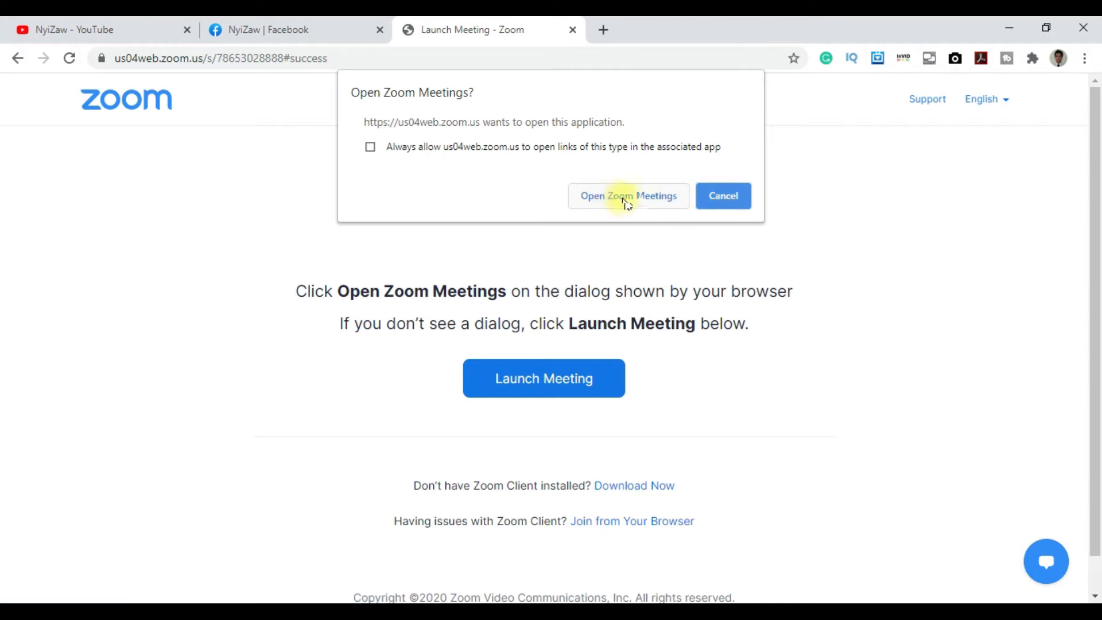
left_click(642, 198)
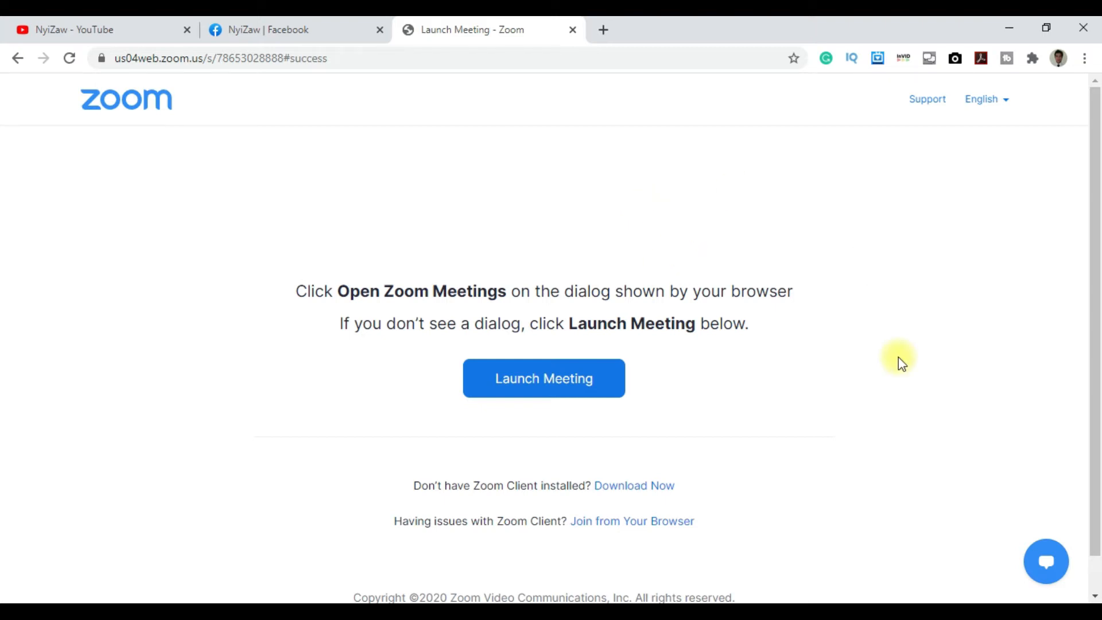
left_click(538, 387)
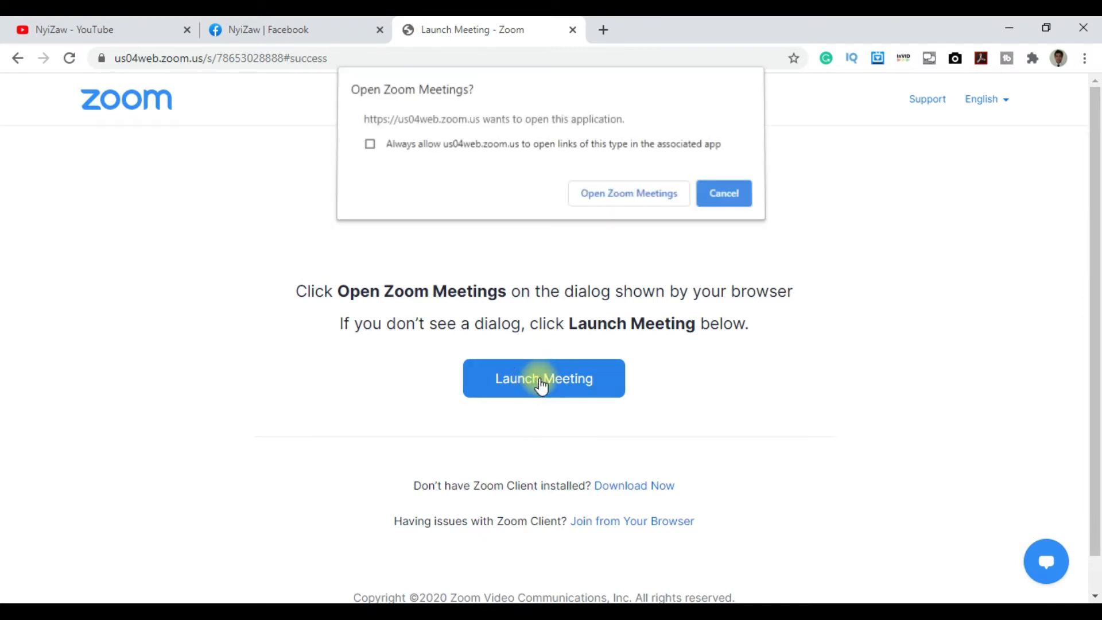
left_click(631, 195)
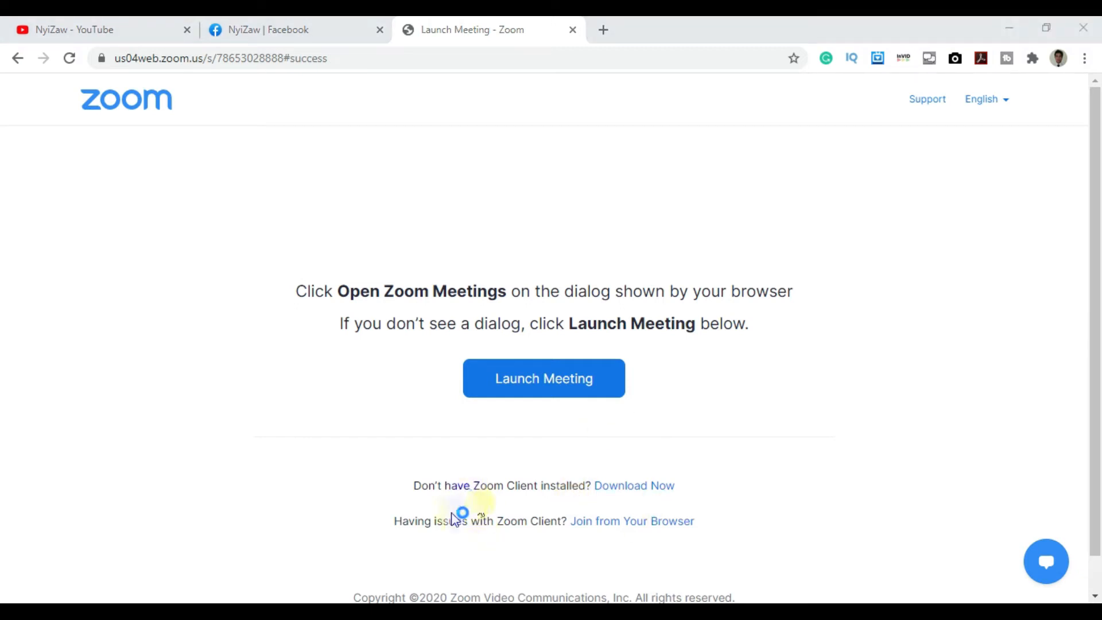
left_click(448, 533)
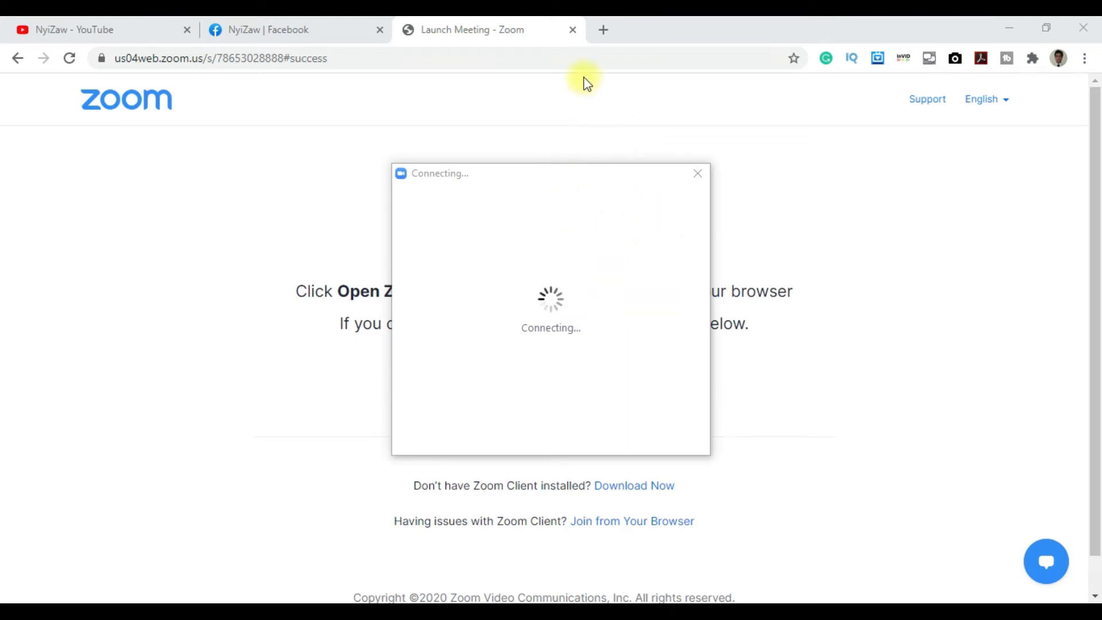
Step: Move the Zoom window aside and join the meeting with computer audio
left_click_drag(573, 173, 967, 249)
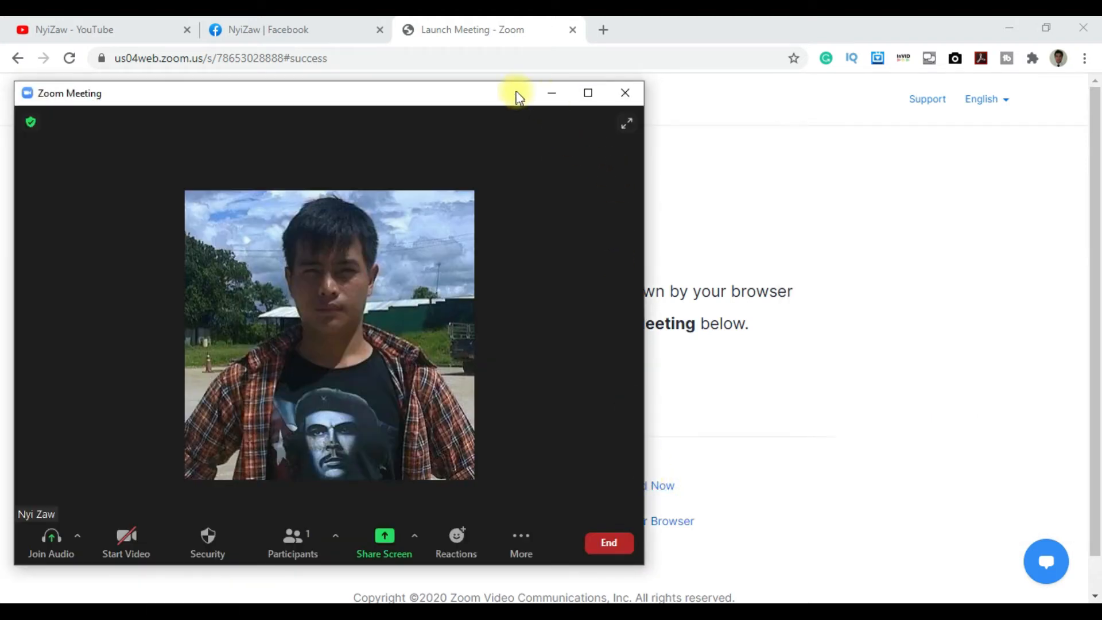
left_click(1044, 220)
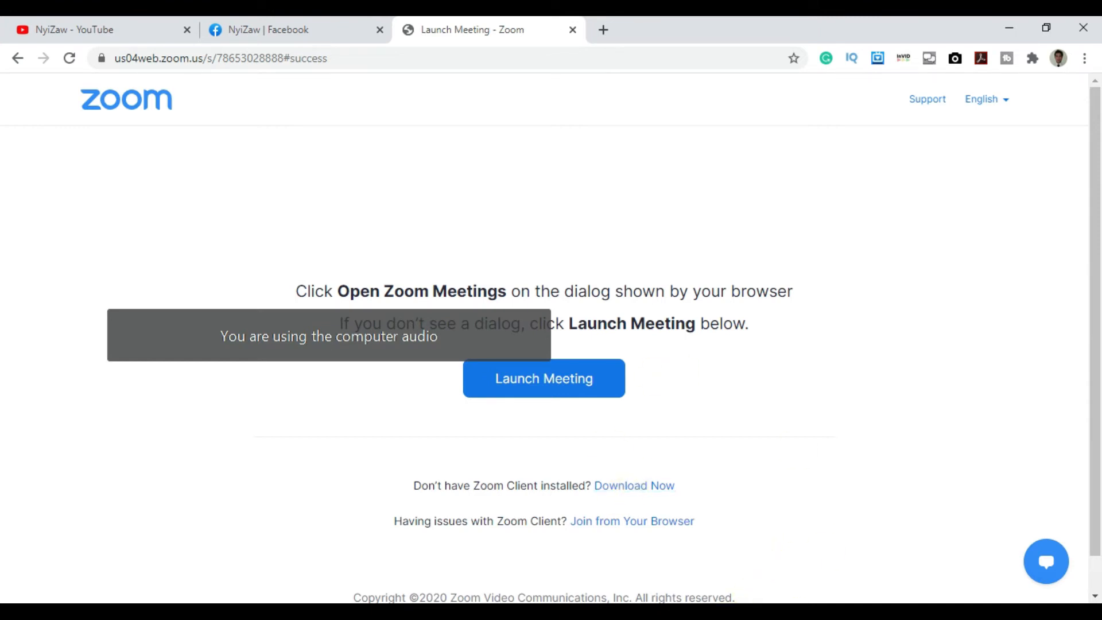
Step: Show the microphone and speaker choices for the meeting, then mute the microphone and unmute it again
mouse_move(820, 591)
left_click(905, 552)
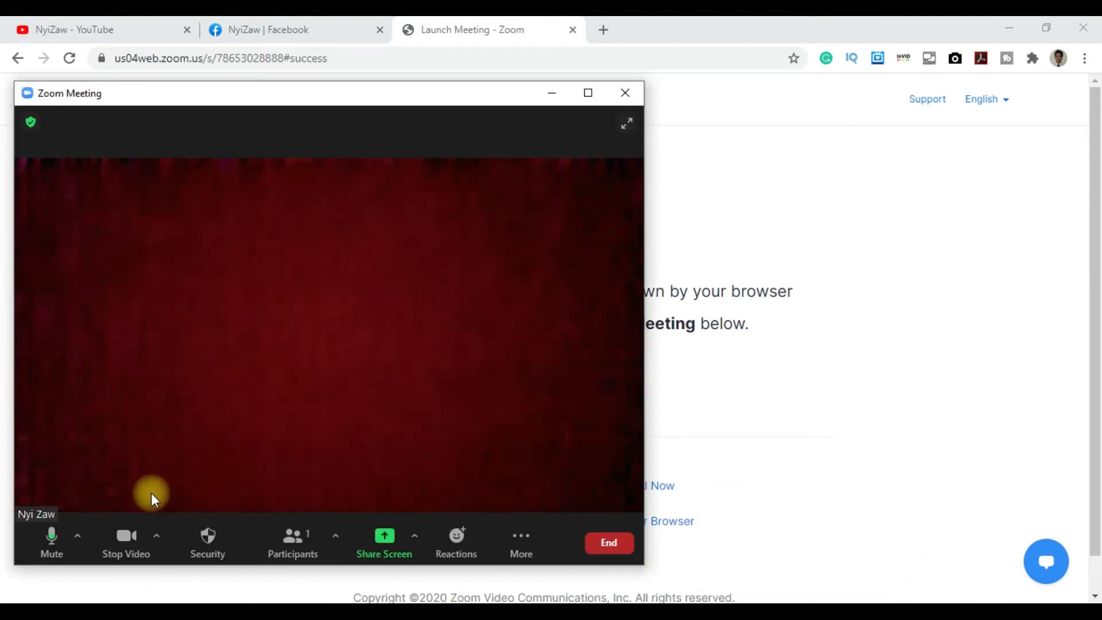
left_click(74, 535)
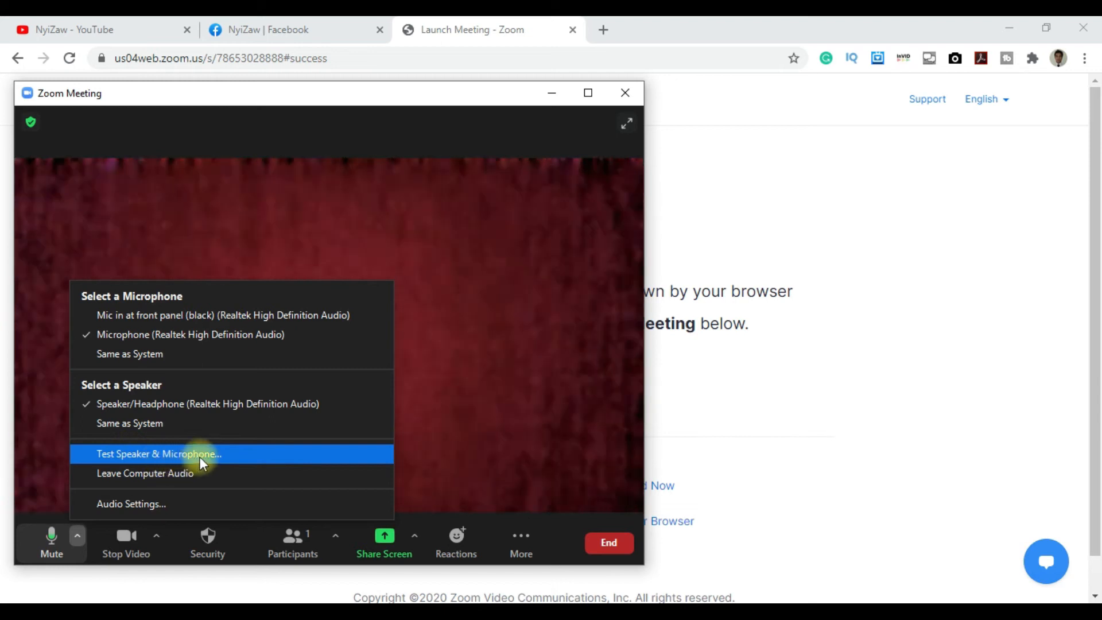
left_click(43, 541)
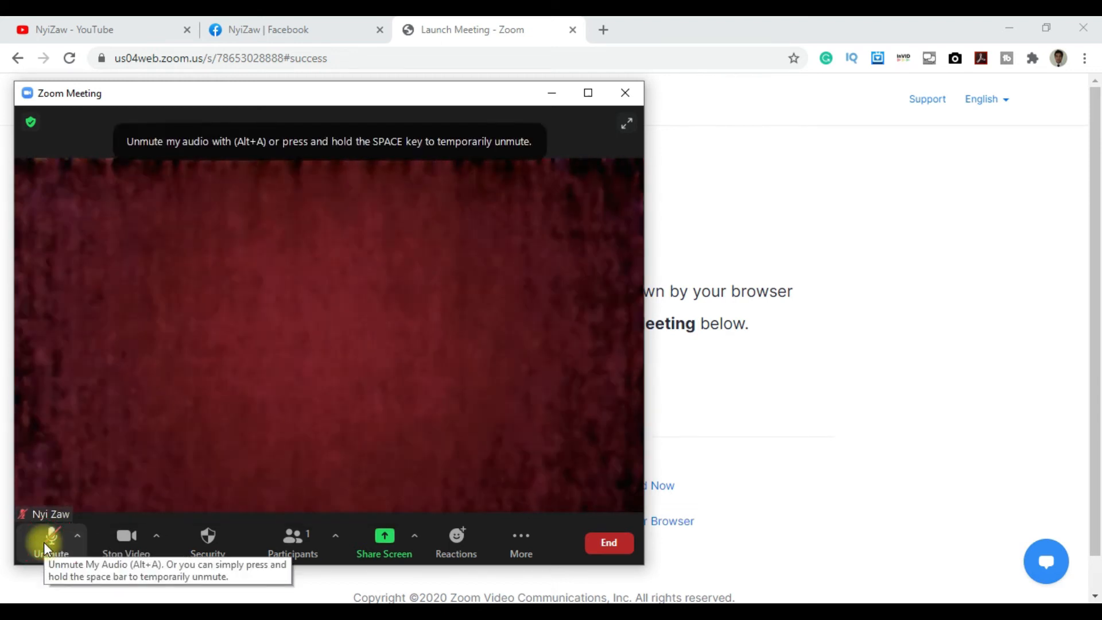
left_click(44, 541)
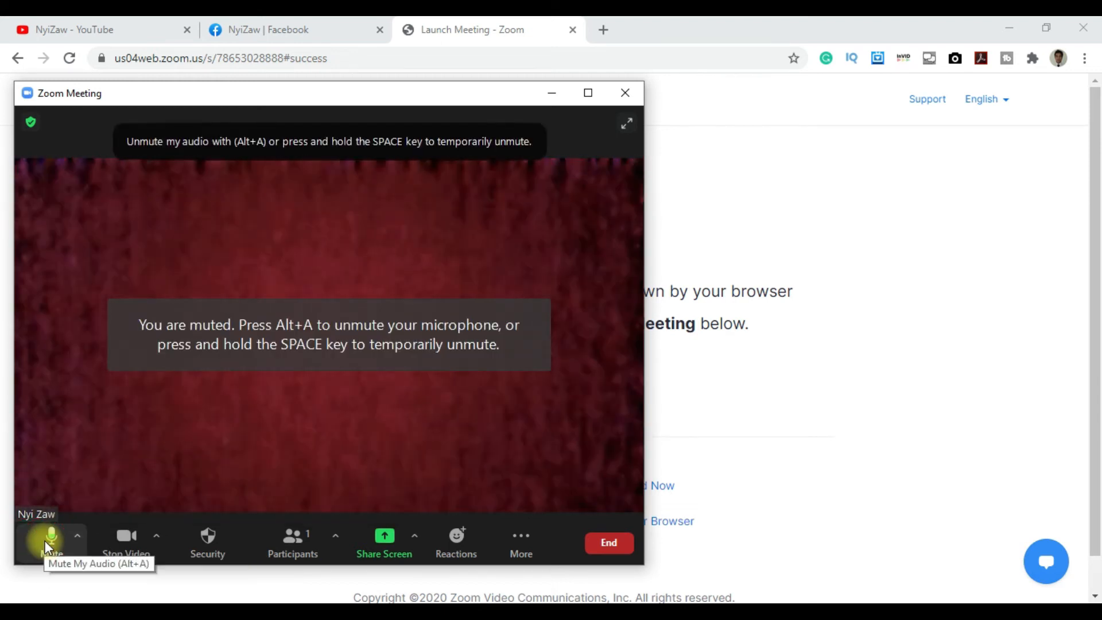
Step: Open the audio settings and review the Share Screen, General, Accessibility, Keyboard Shortcuts, Statistics and Recording settings
left_click(80, 534)
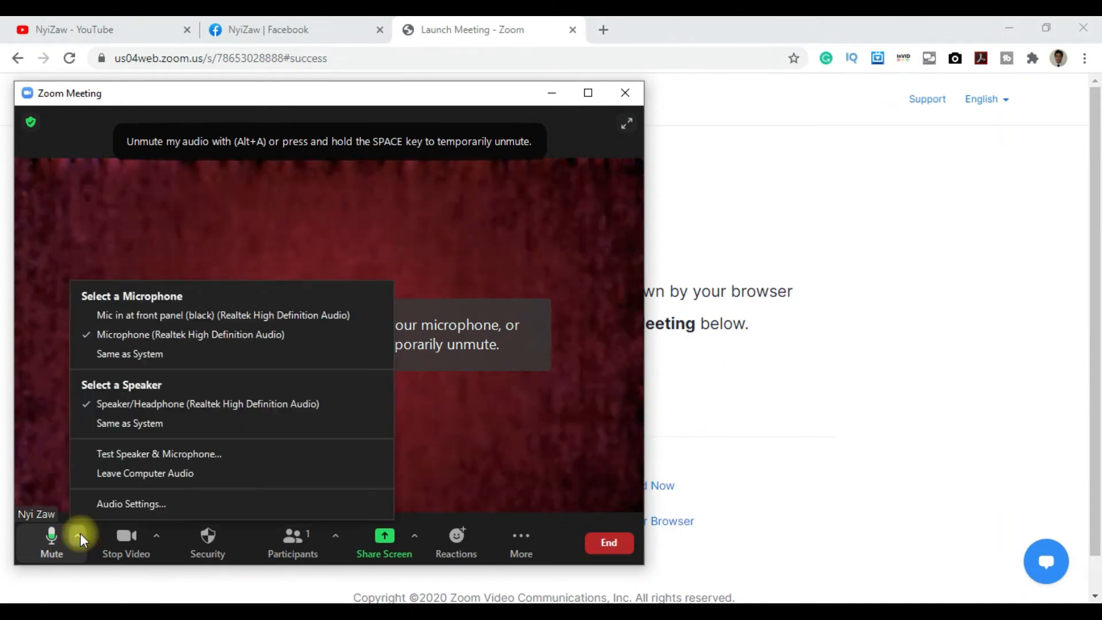
left_click(145, 508)
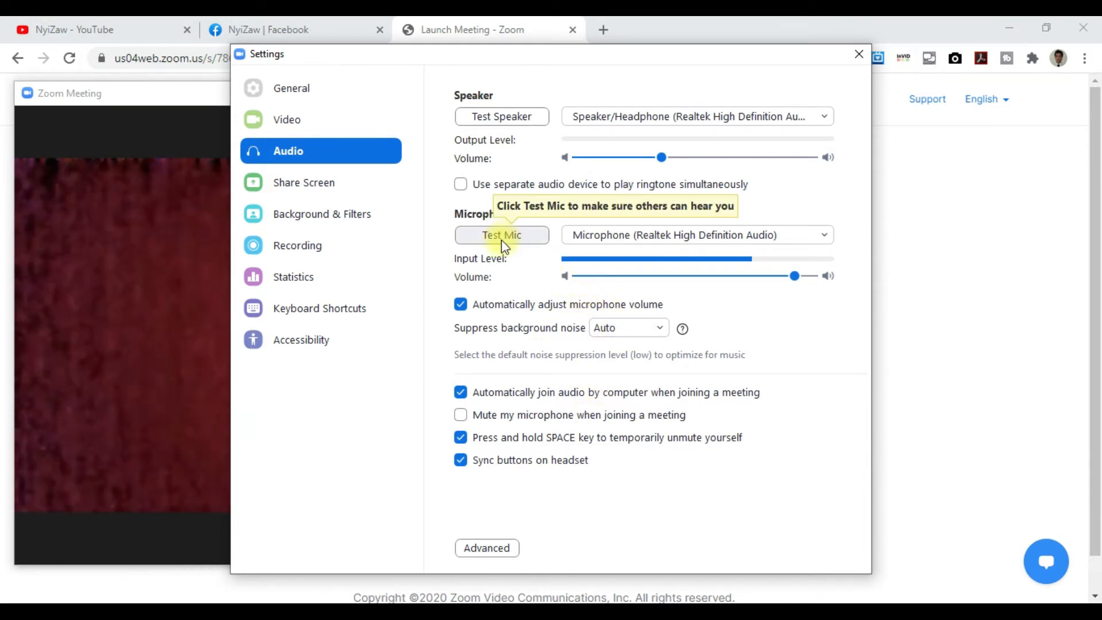
left_click(301, 184)
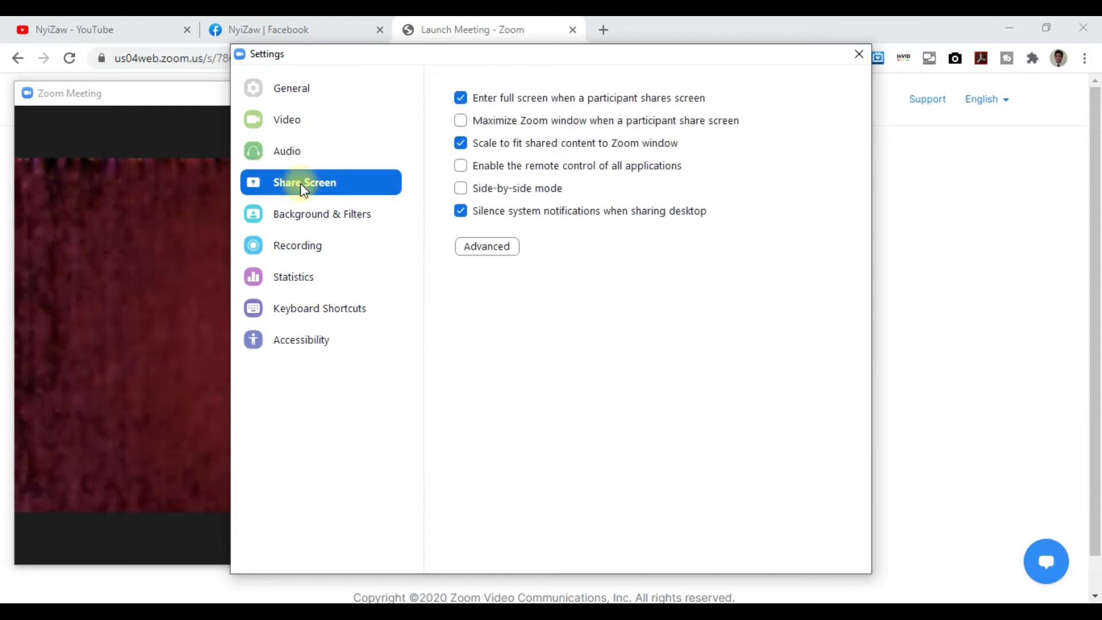
left_click(293, 91)
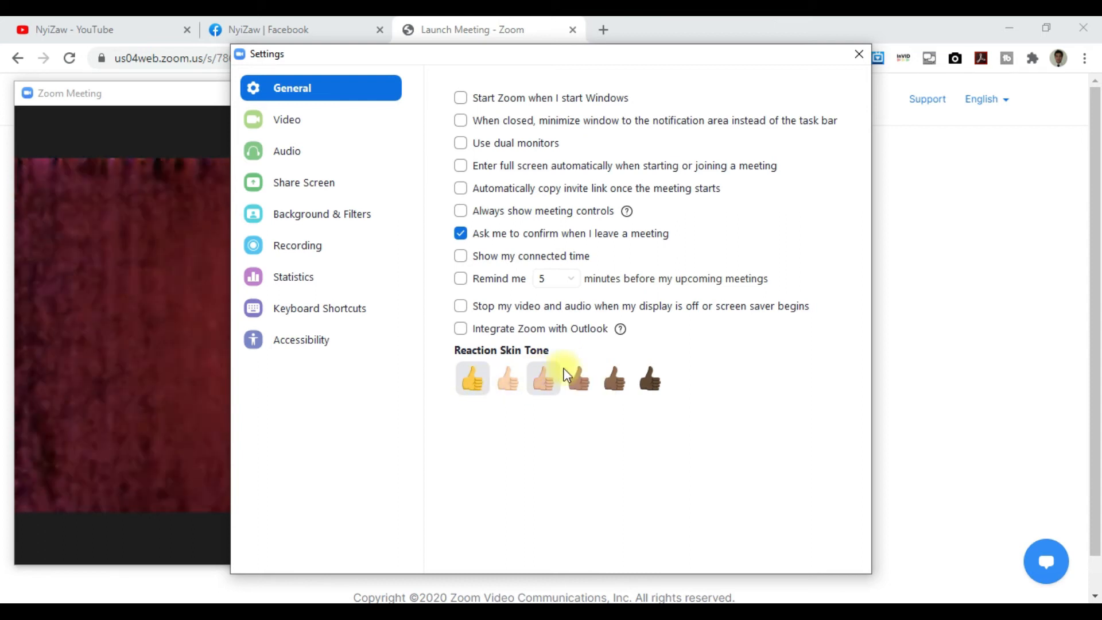
left_click(309, 348)
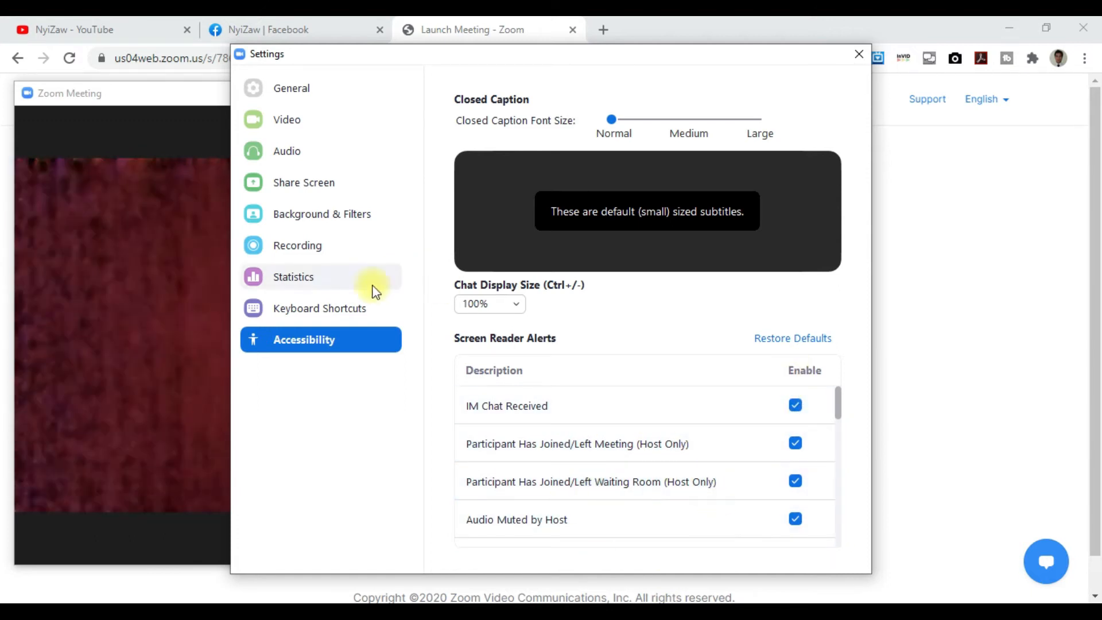
left_click(292, 308)
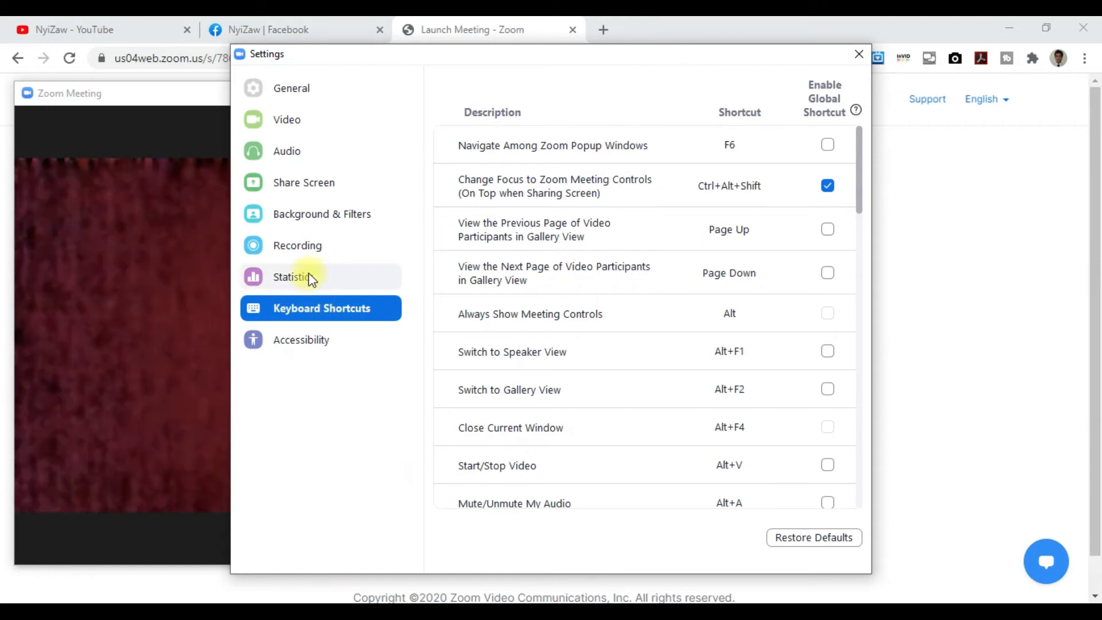
left_click(294, 280)
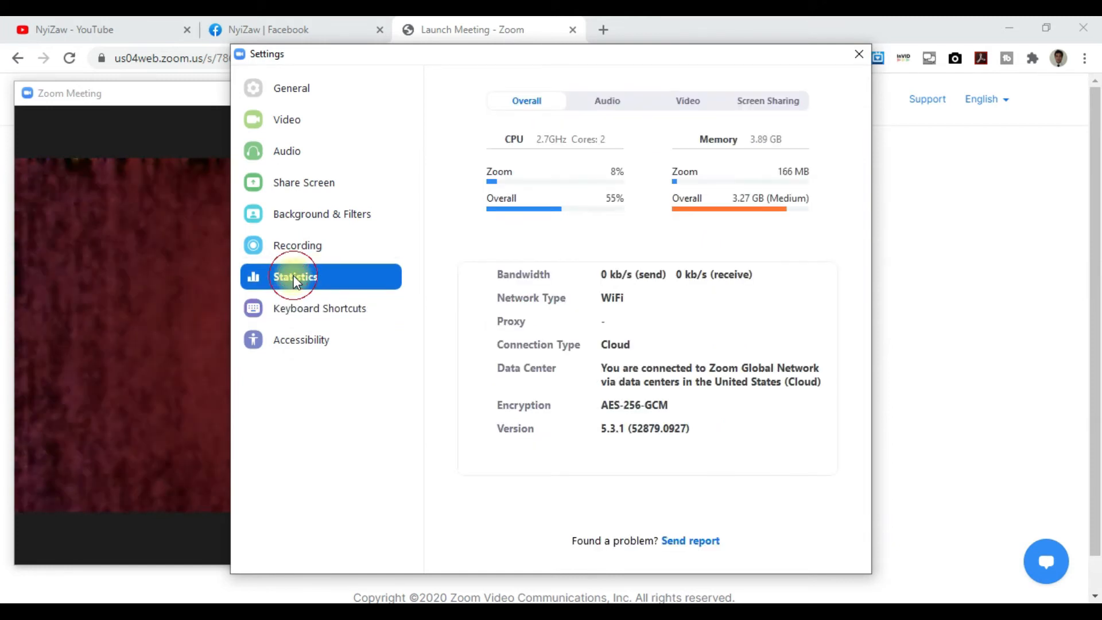
left_click(302, 246)
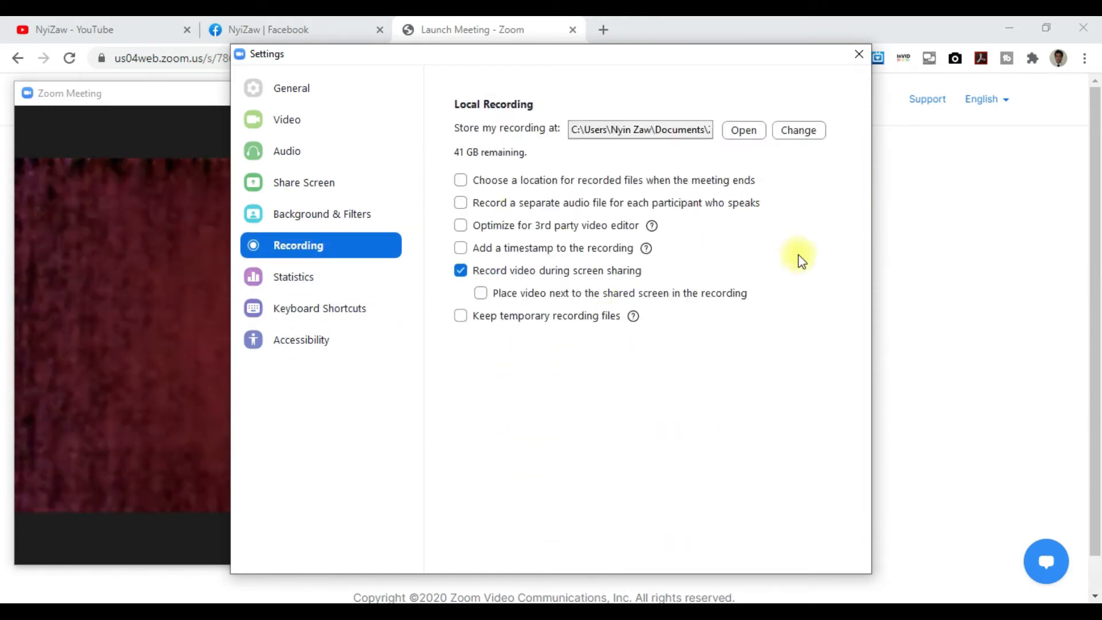
Step: Review the video filters, virtual backgrounds and the choices for adding a background image or video, and close the settings
left_click(303, 214)
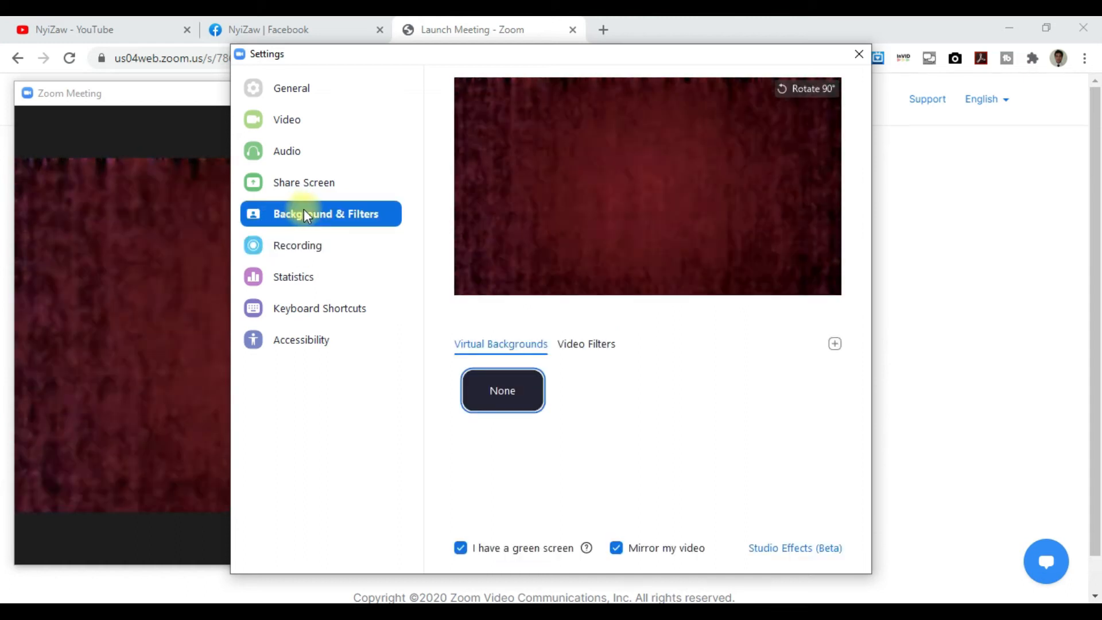
left_click(577, 347)
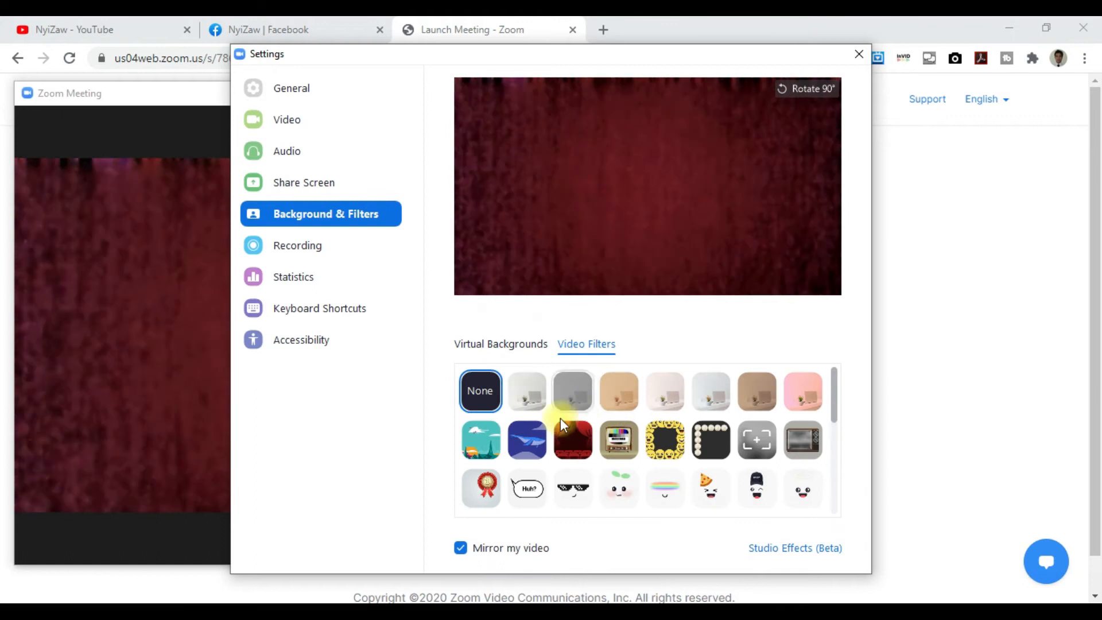
left_click(488, 345)
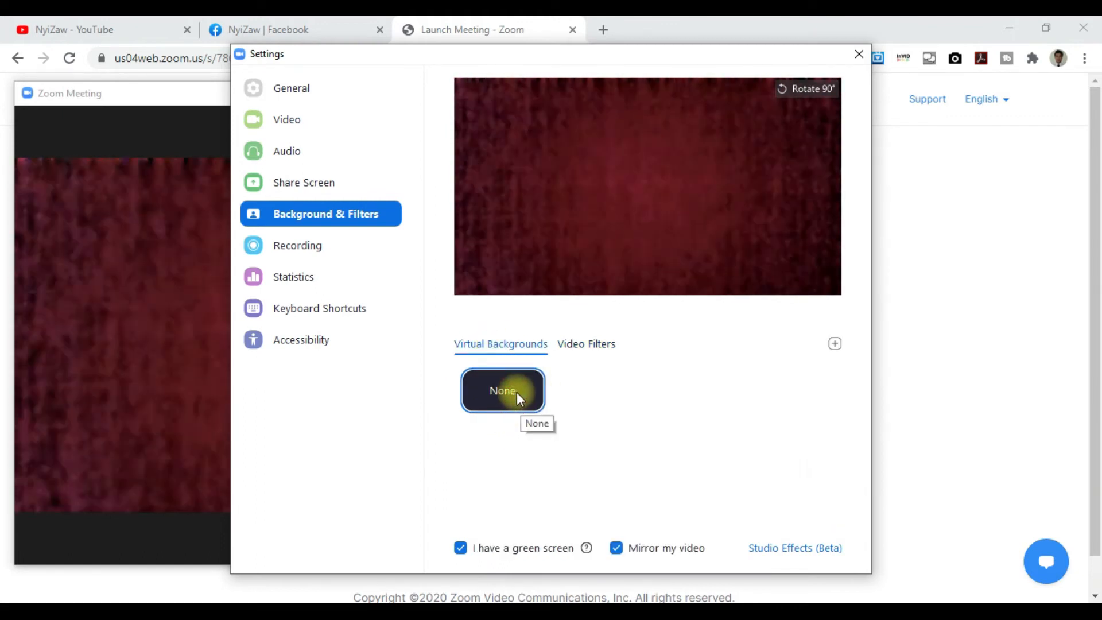
left_click(835, 344)
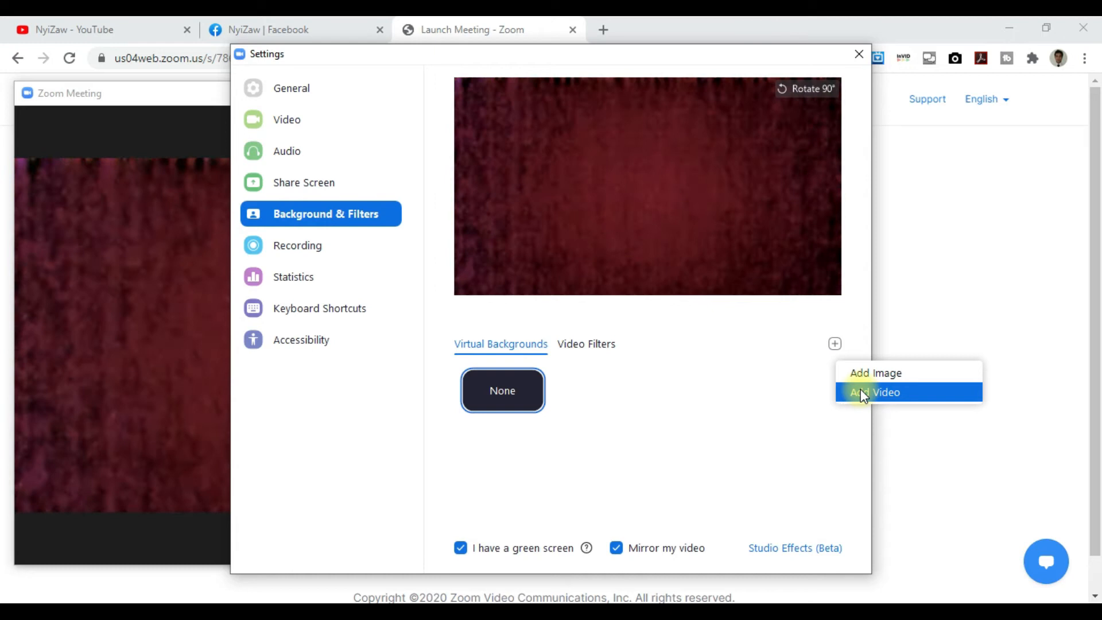
left_click(788, 374)
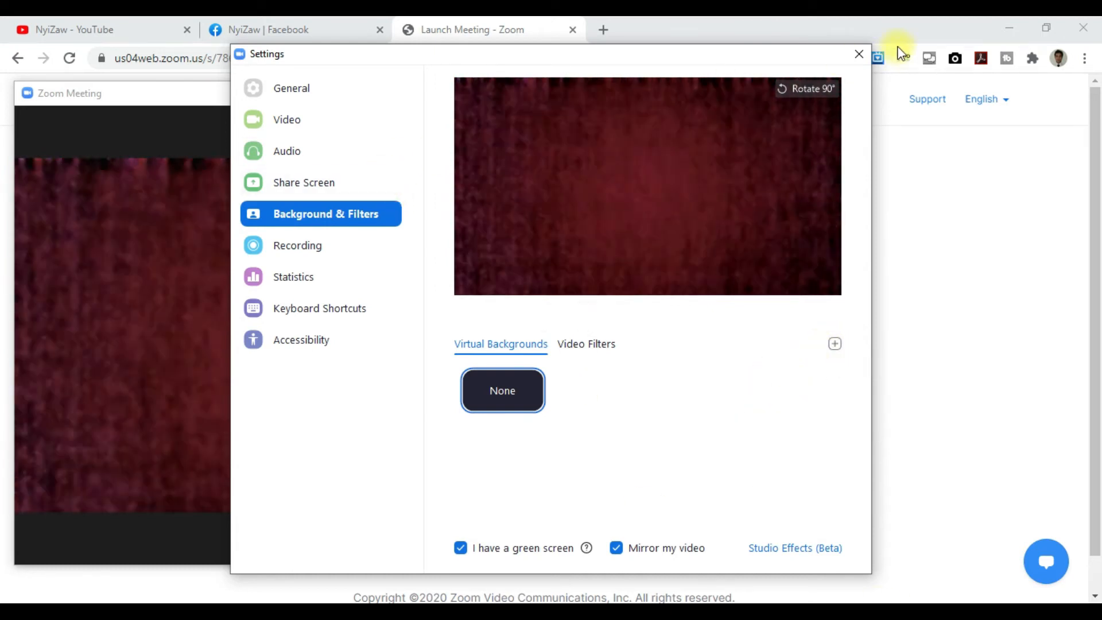
left_click(859, 53)
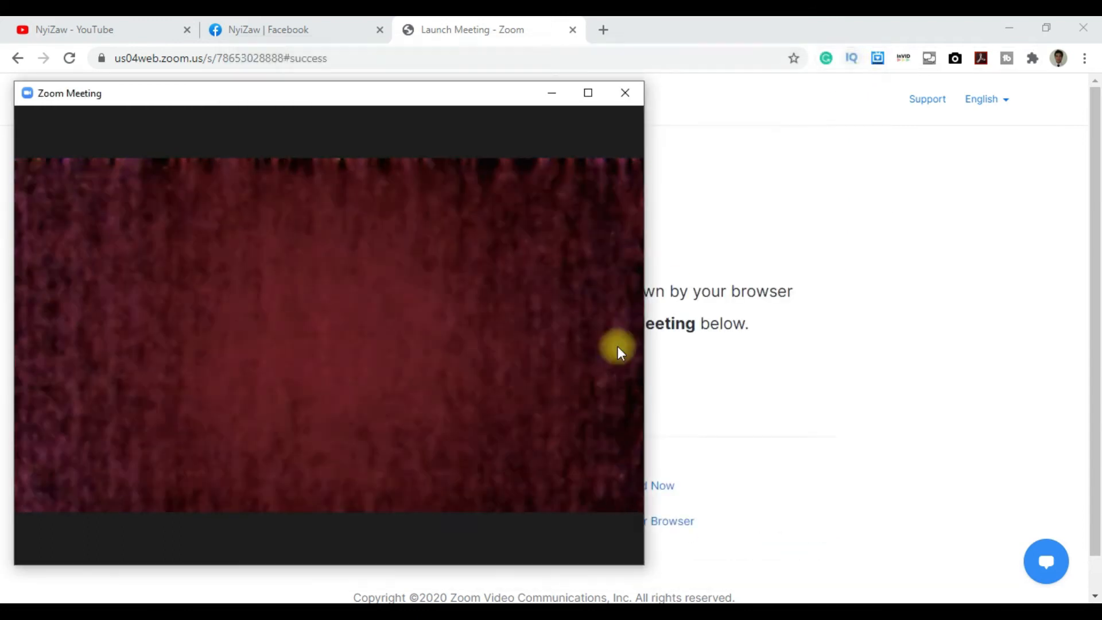
Step: Review the camera choices, the virtual background settings and the meeting's security options for participants
mouse_move(202, 546)
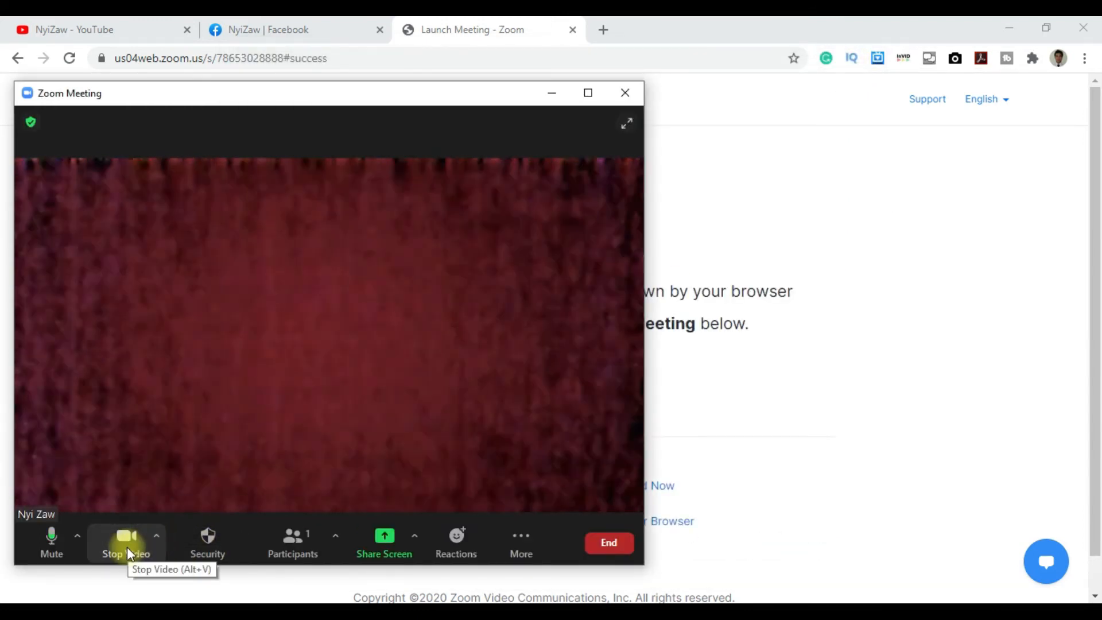
left_click(157, 537)
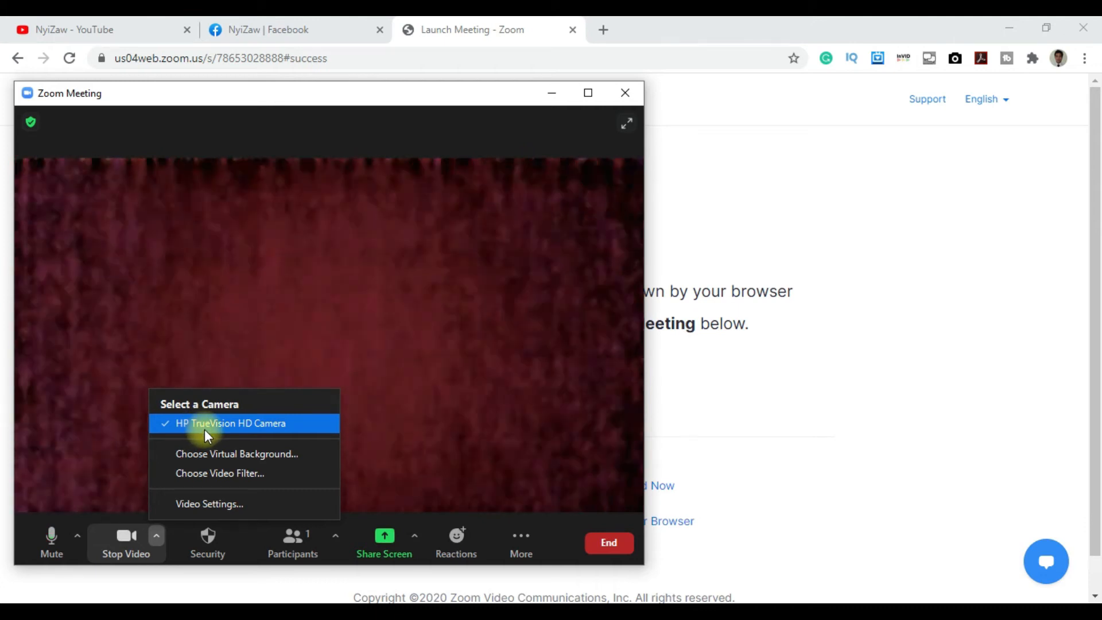
left_click(257, 456)
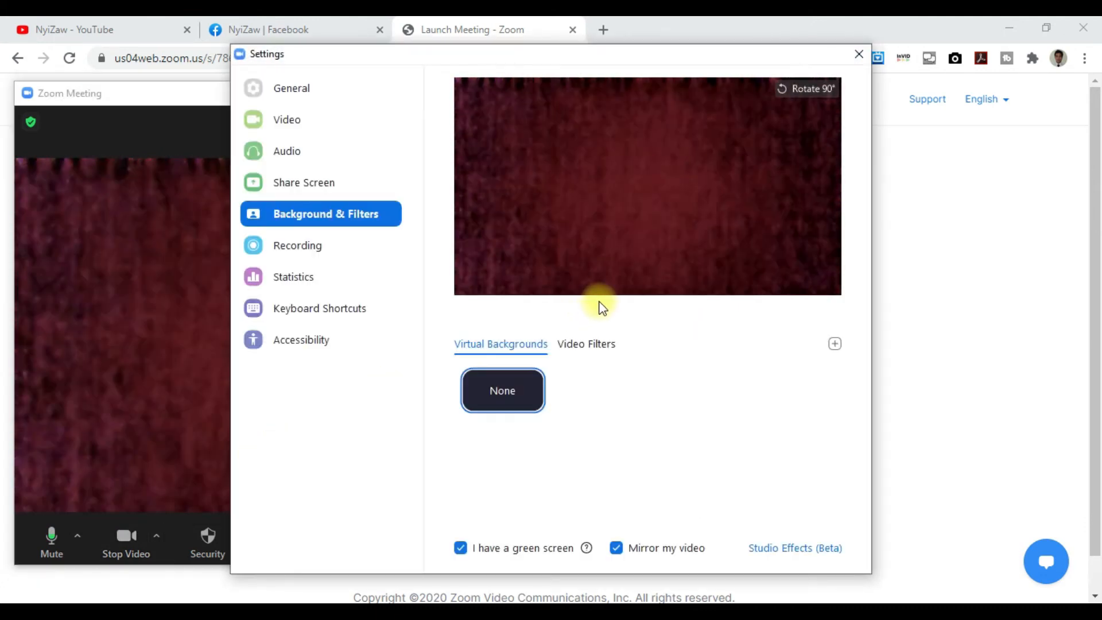
left_click(859, 55)
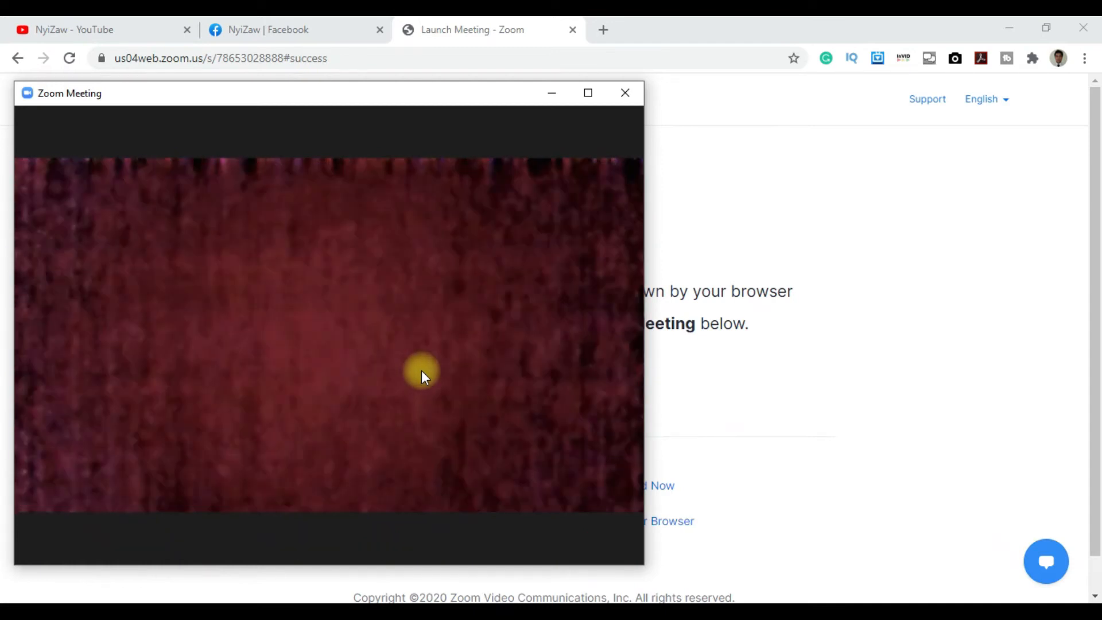
mouse_move(421, 370)
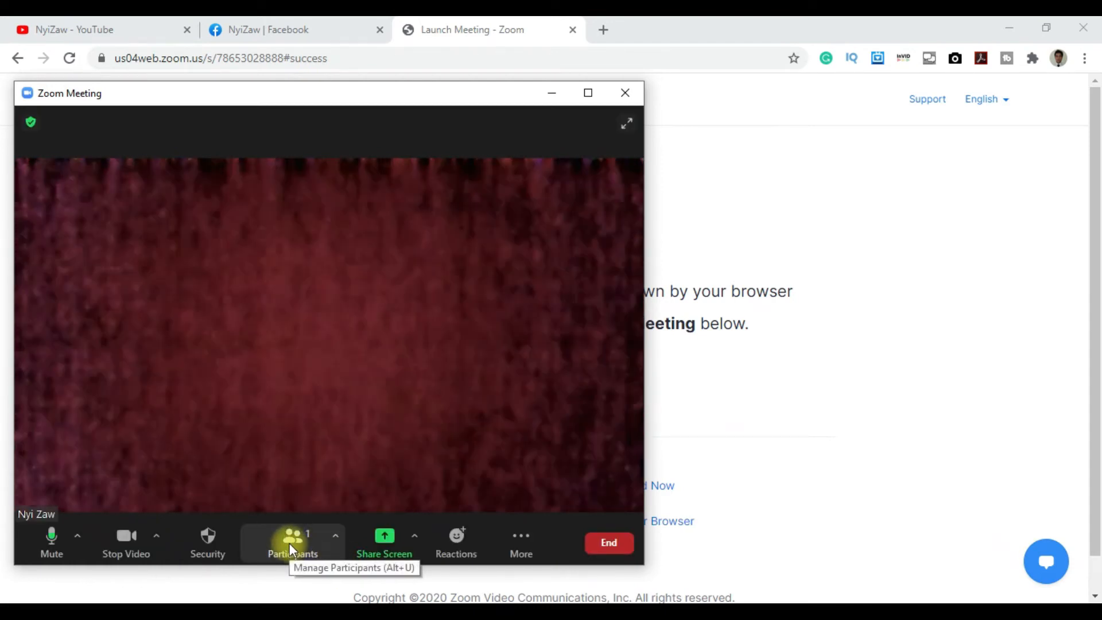
left_click(222, 543)
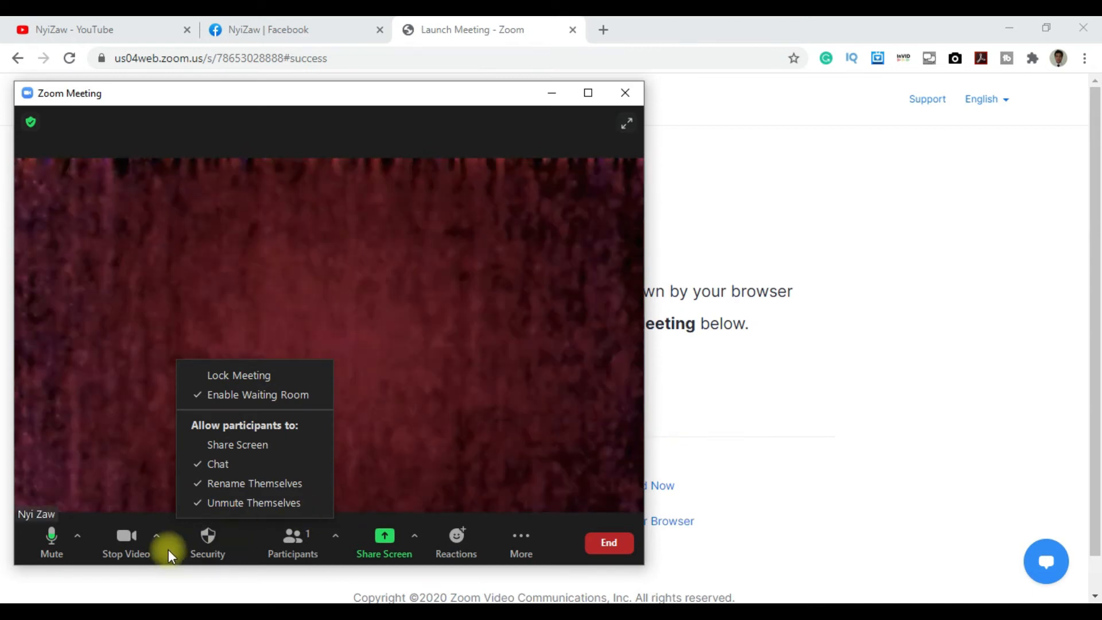
Step: Show the participants list, open the invitation dialog for the meeting and copy the full invitation
left_click(296, 542)
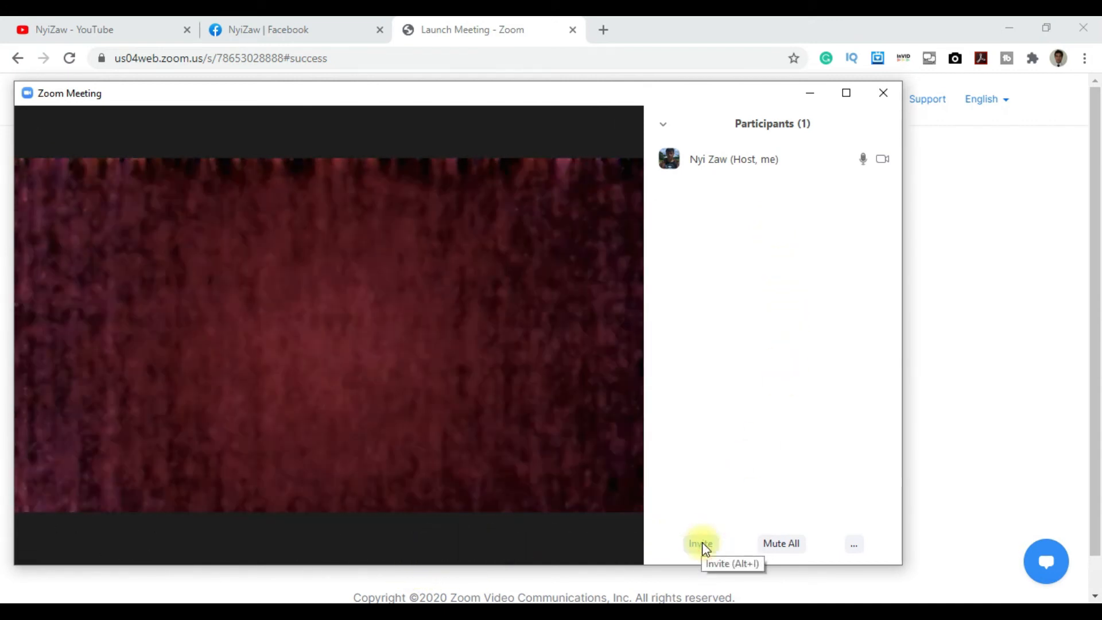
left_click(702, 542)
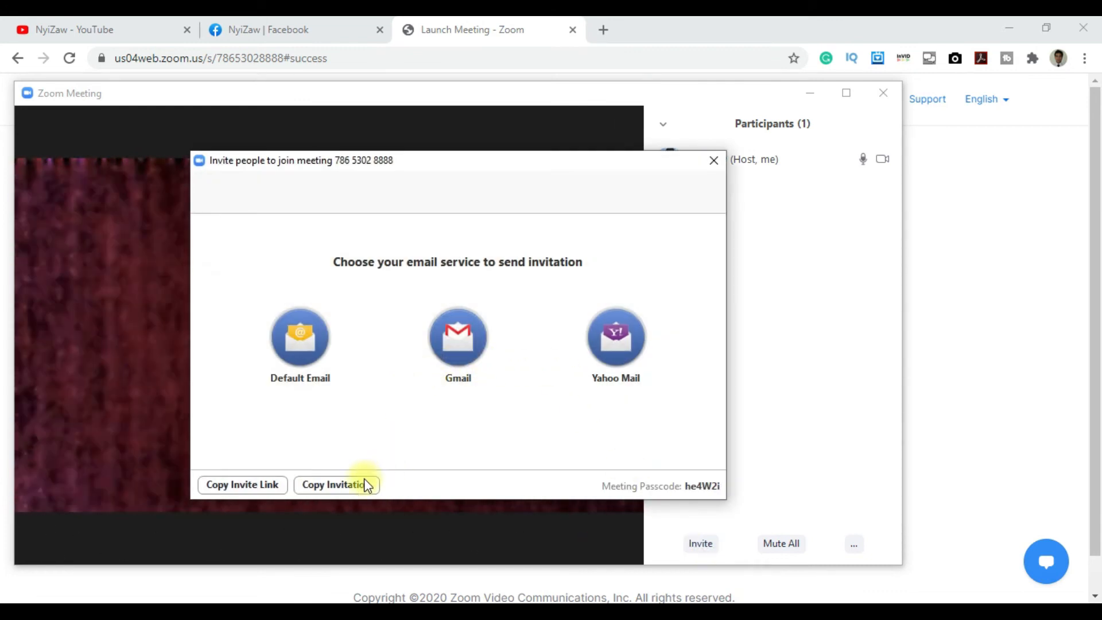
left_click(325, 488)
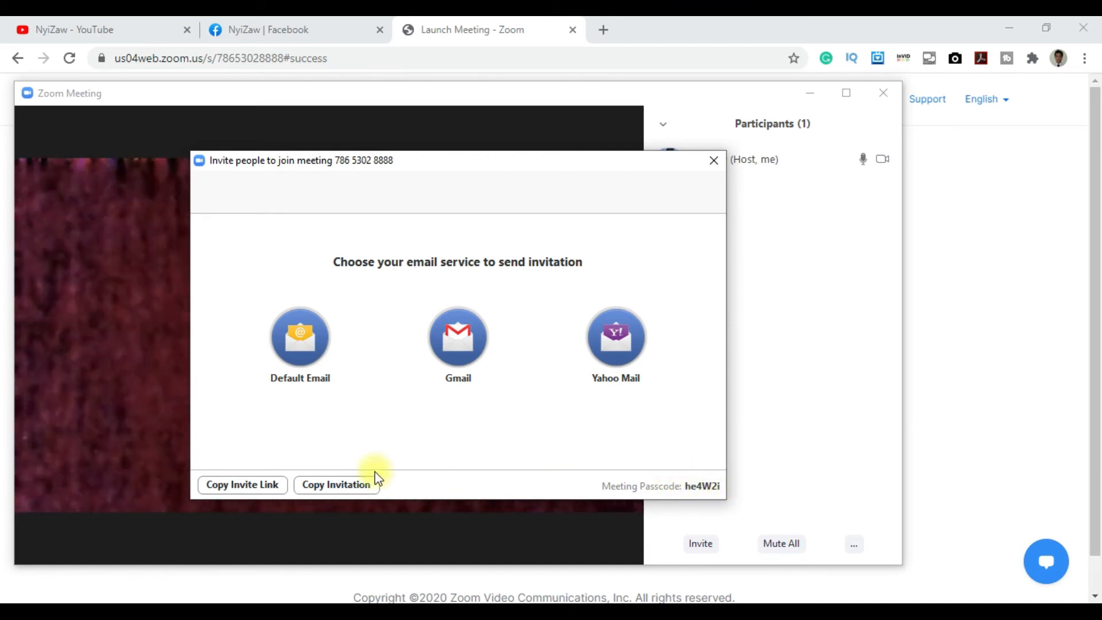
left_click(348, 485)
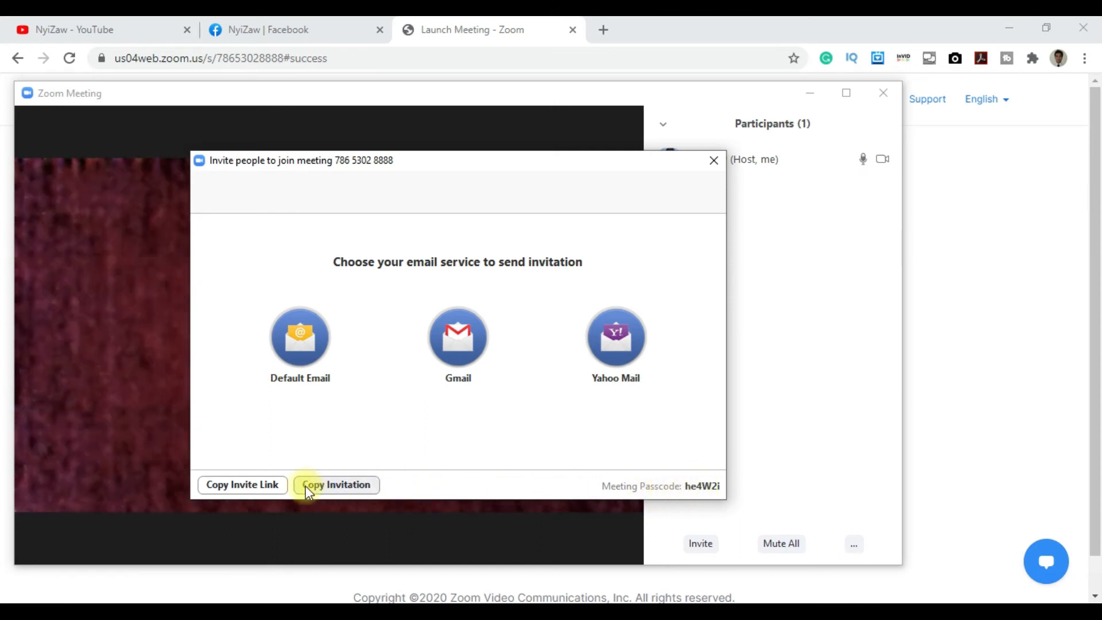
Step: Paste the copied invitation with its link, meeting ID and passcode into a blank Notepad document and reposition the Notepad window
left_click(621, 612)
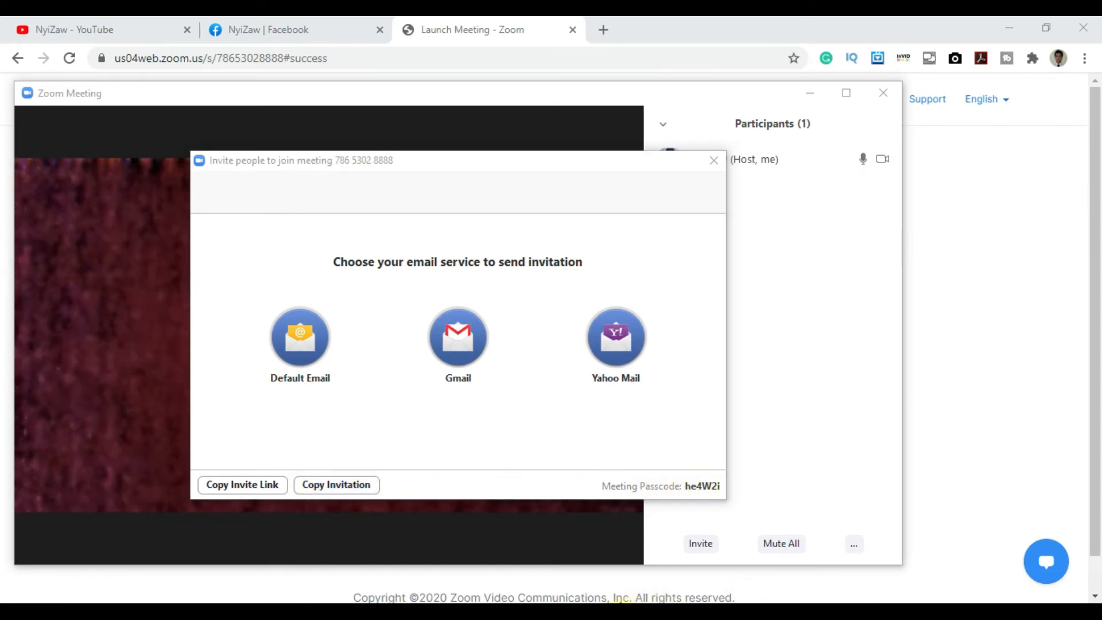
left_click(350, 484)
left_click(809, 351)
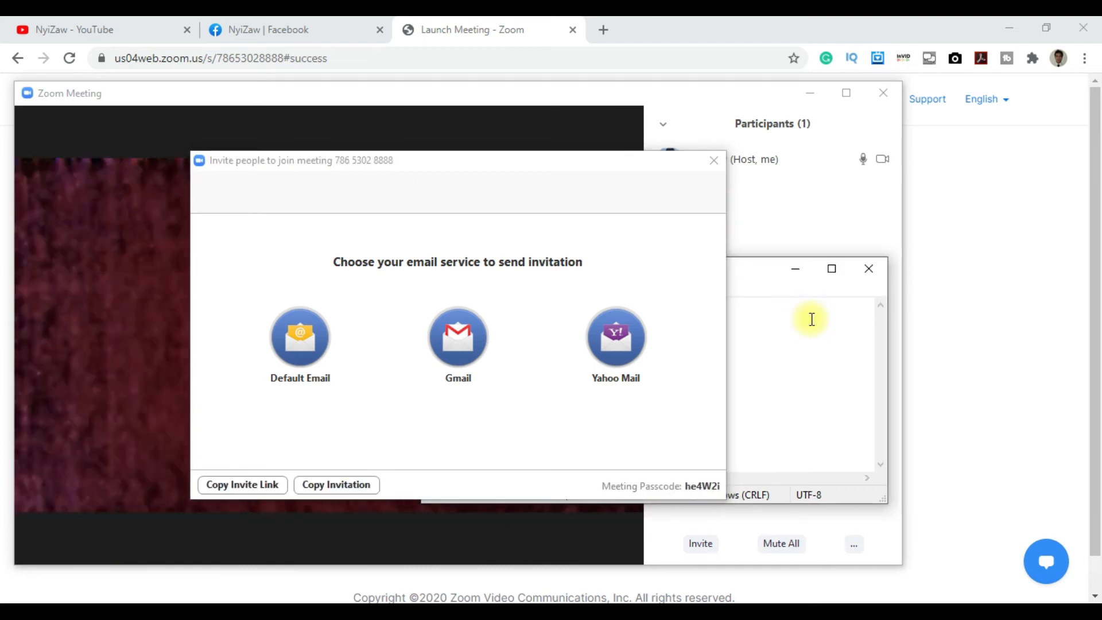
left_click_drag(757, 276, 1087, 138)
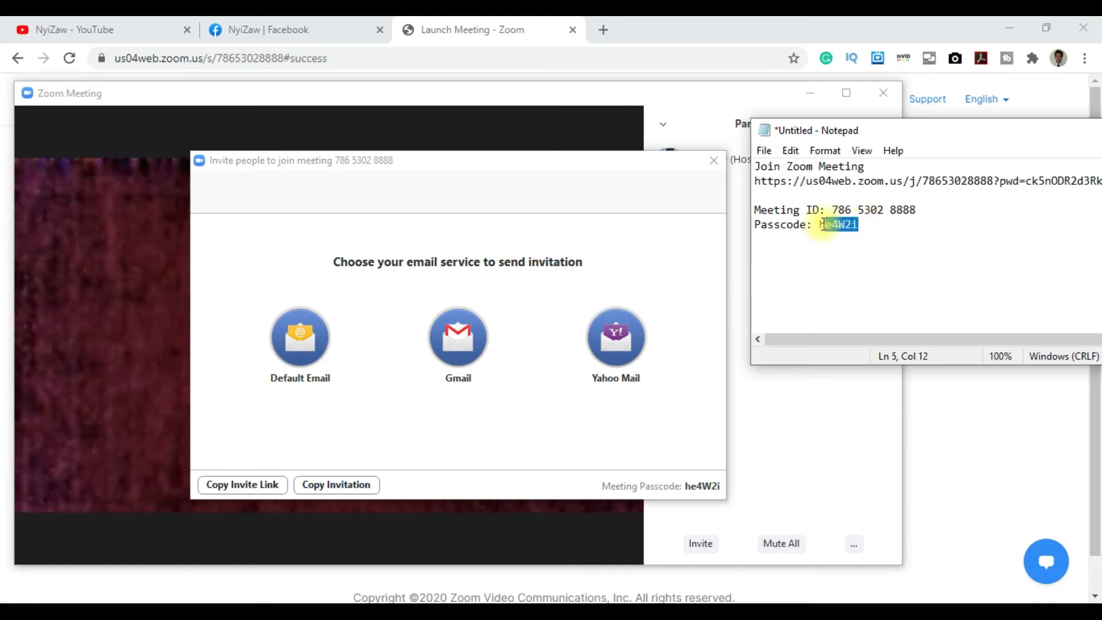
left_click_drag(835, 146, 539, 164)
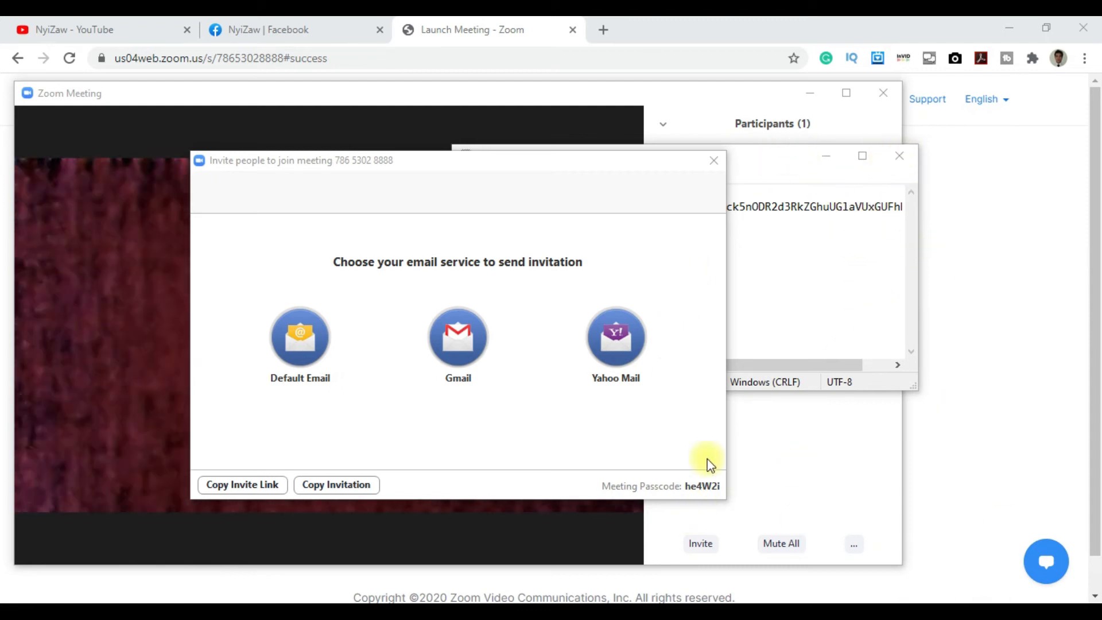
Step: Bring the invitation dialog in front of Notepad, move it aside and close it
left_click_drag(672, 180, 723, 175)
left_click(567, 319)
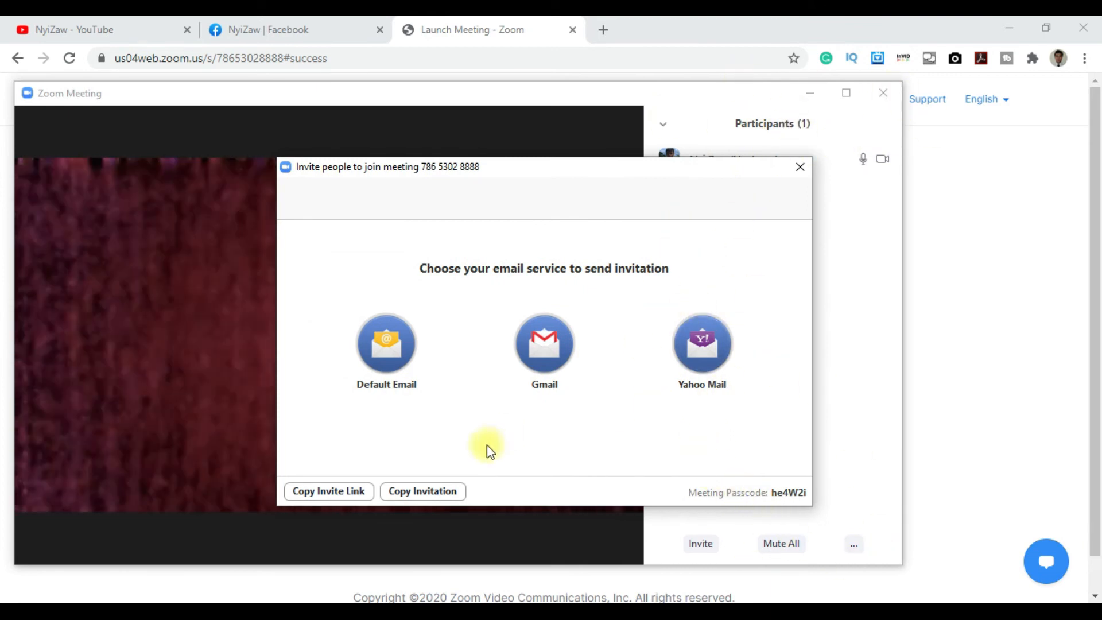
left_click(798, 169)
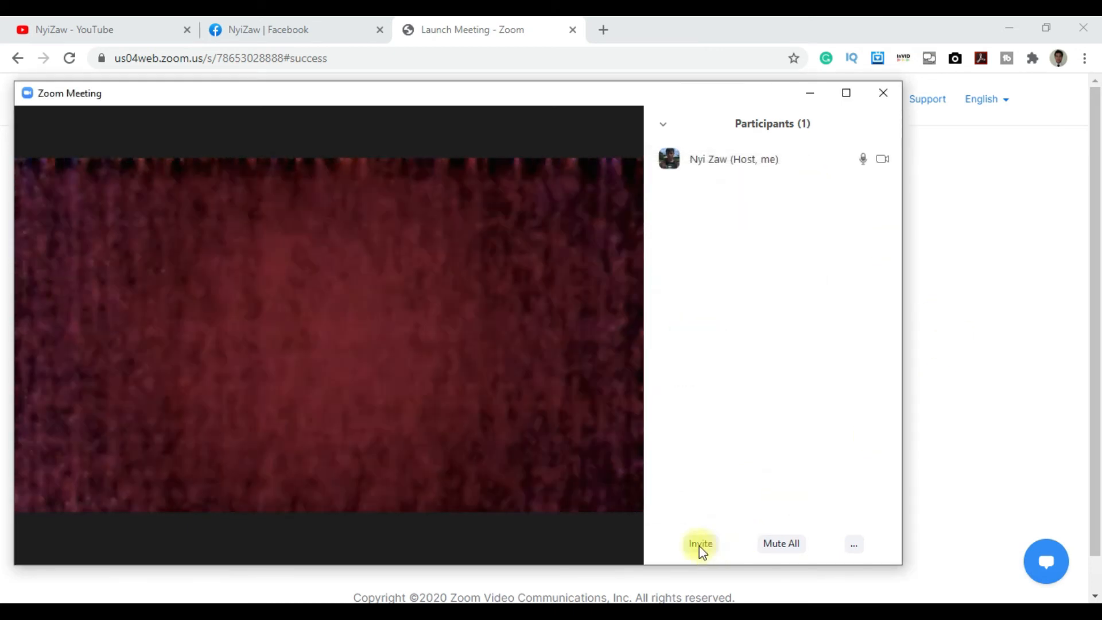
Step: Open the meeting chat beside the participants list and check who messages can be sent to
mouse_move(487, 485)
left_click(519, 542)
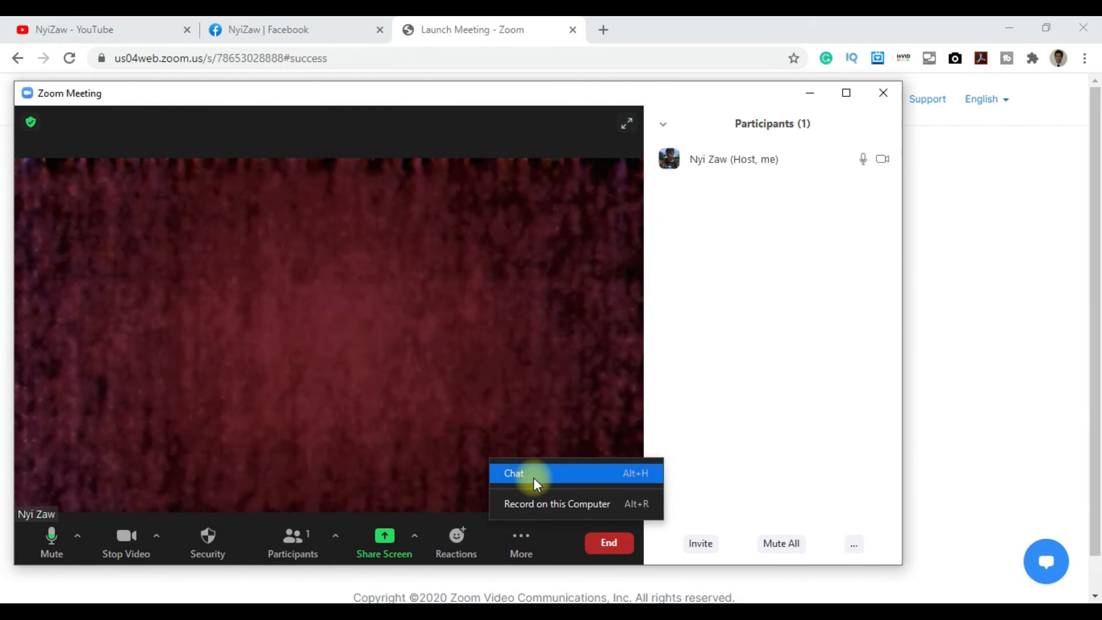
left_click(527, 475)
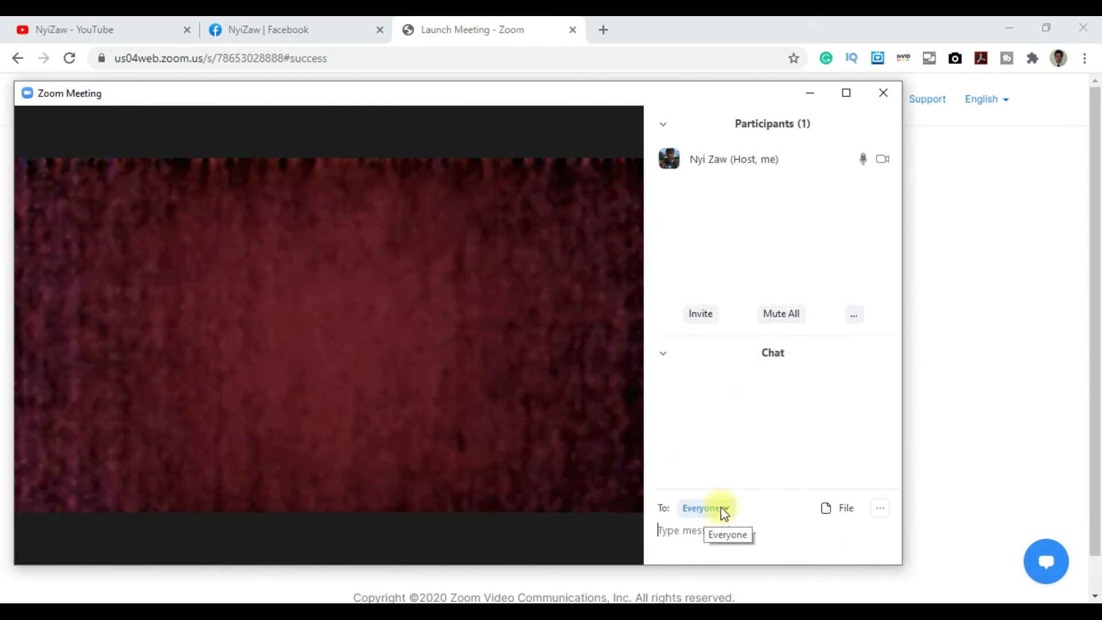
left_click(723, 511)
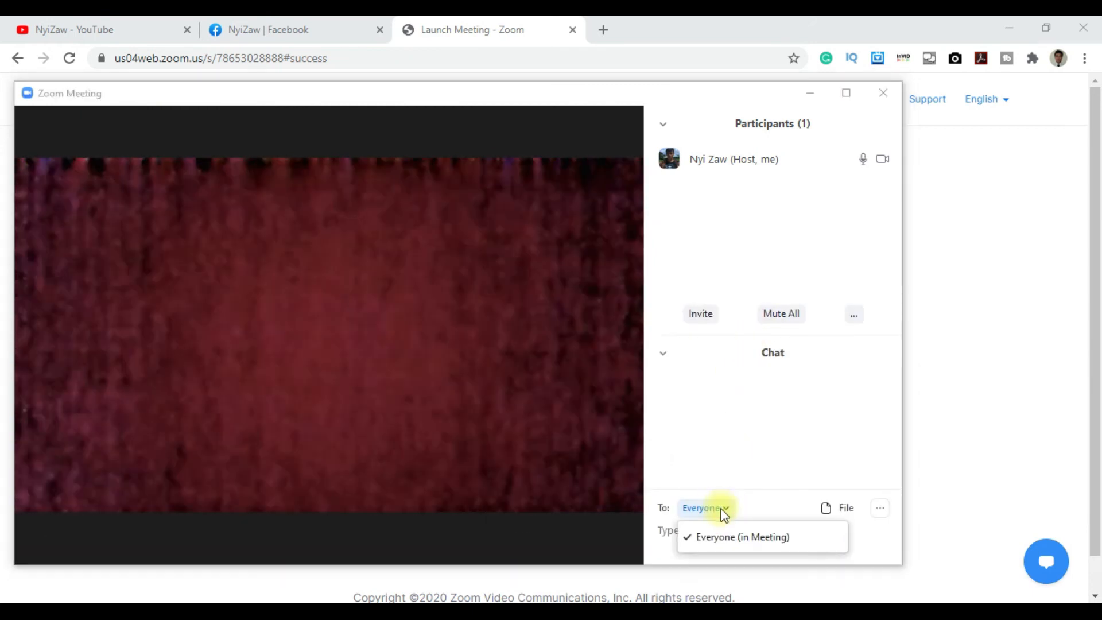
left_click(803, 431)
Step: Review the chat permission options, the message recipient choices and the options for closing, minimizing or popping out the chat
left_click(879, 509)
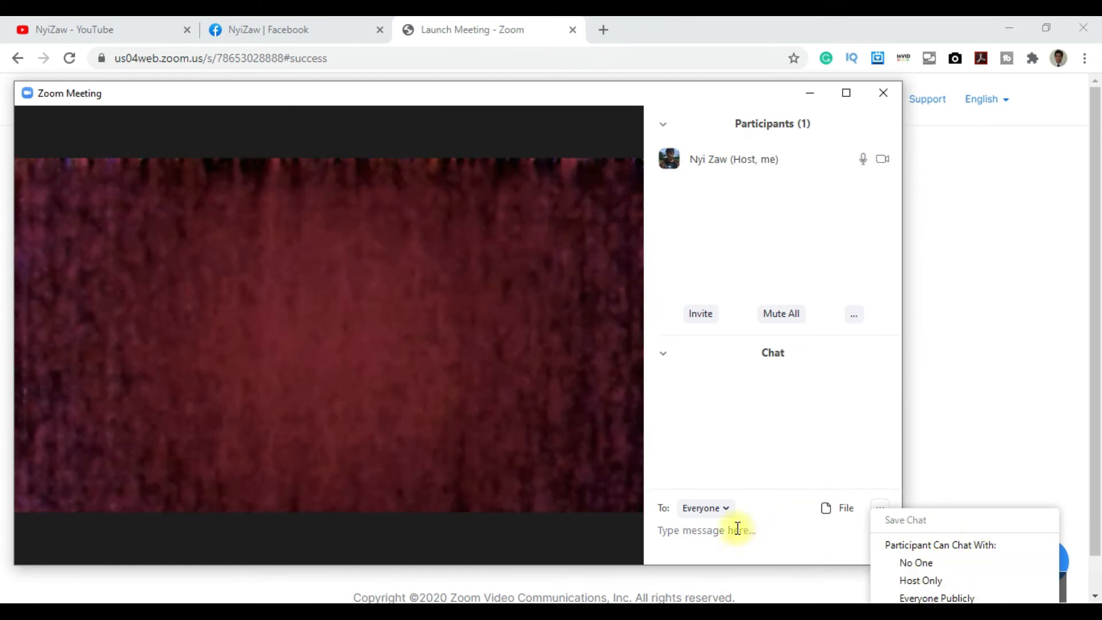
left_click(723, 507)
left_click(726, 508)
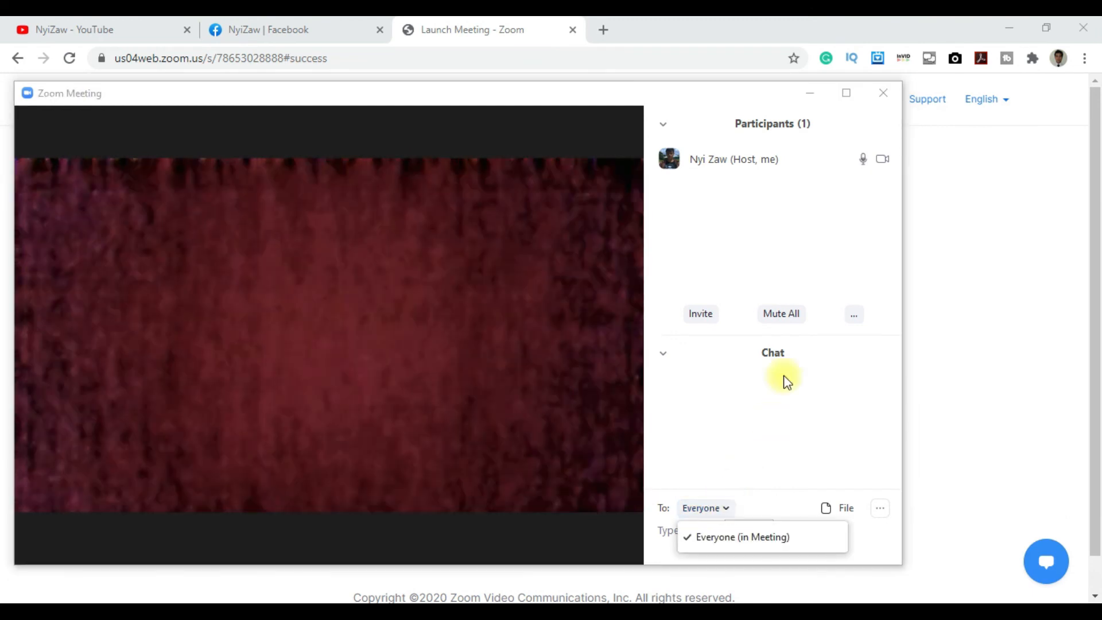
left_click(664, 355)
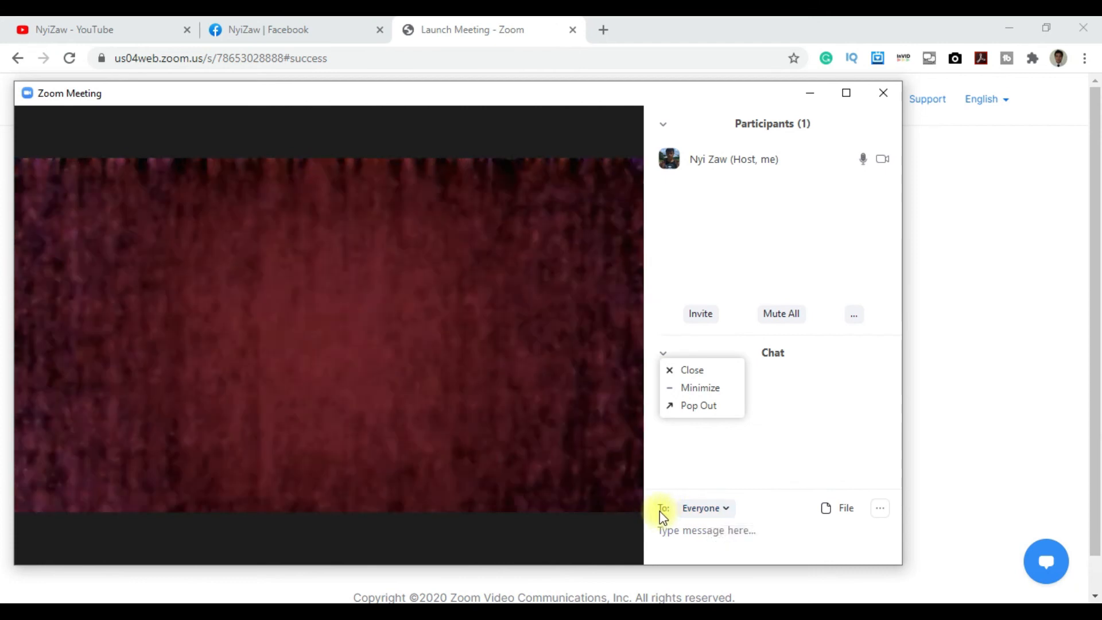
left_click(728, 508)
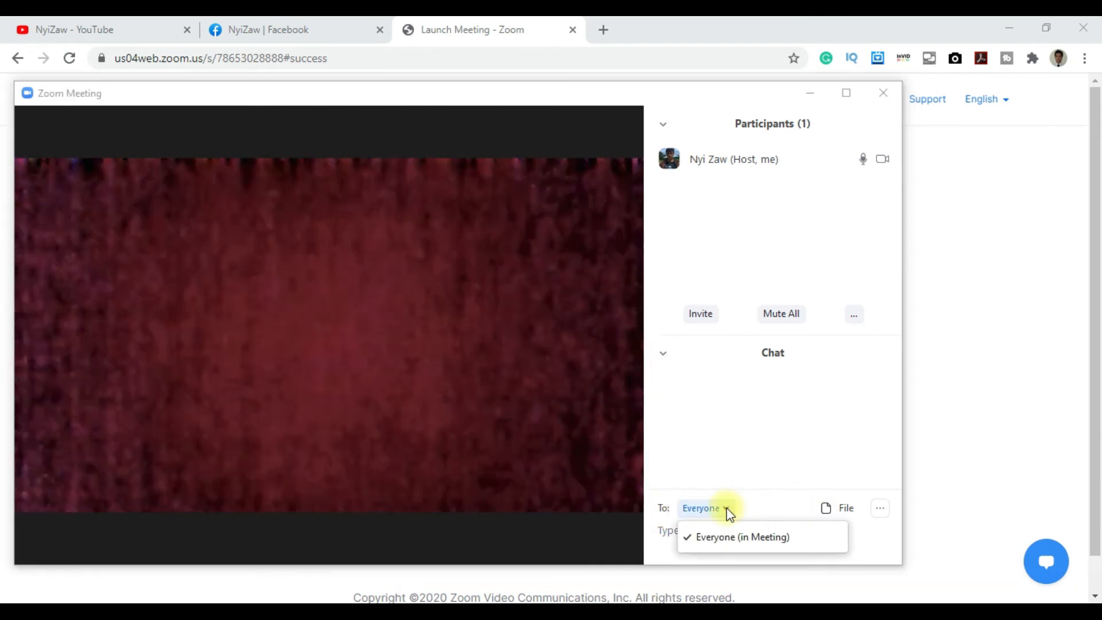
Step: Try to send the chat message "hi" to everyone in the meeting, and look over who participants can chat with
left_click(843, 538)
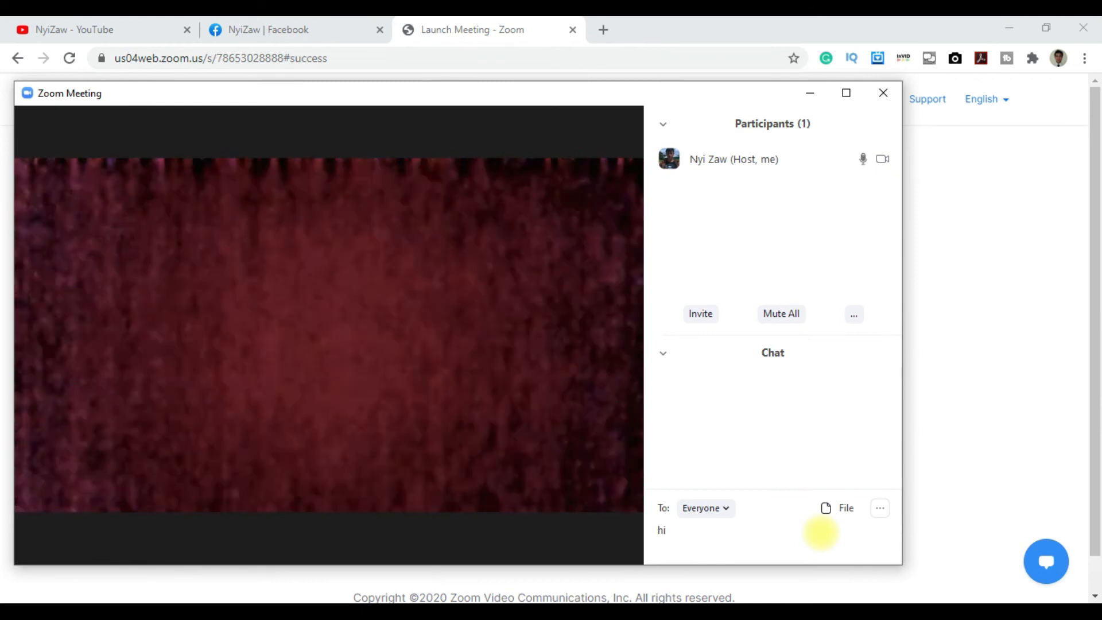
left_click(724, 512)
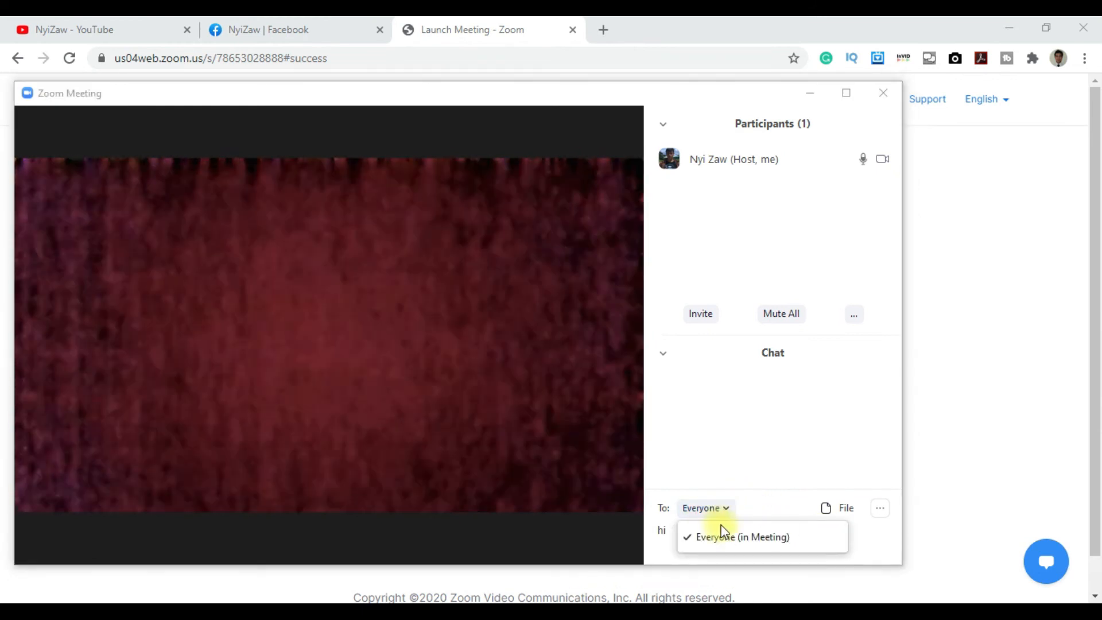
left_click(706, 534)
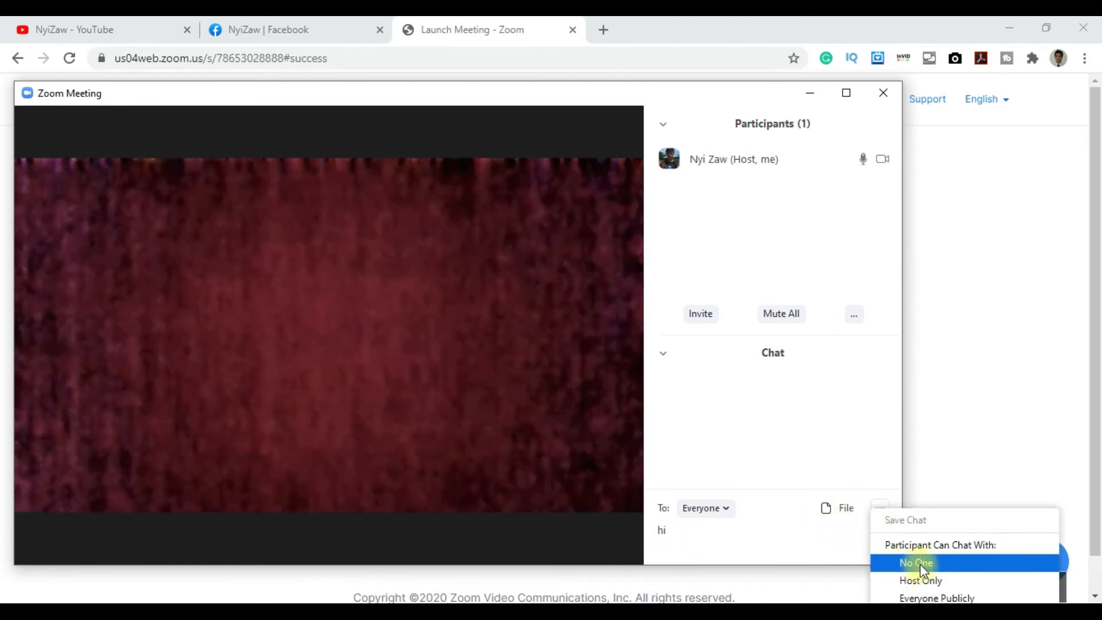
left_click(918, 563)
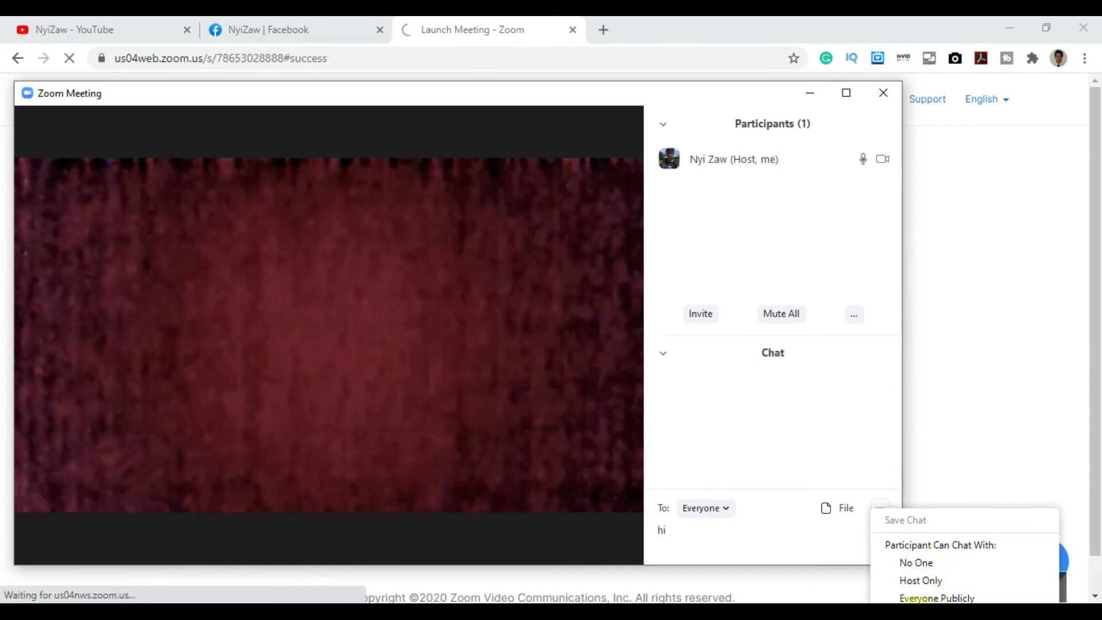
left_click(885, 600)
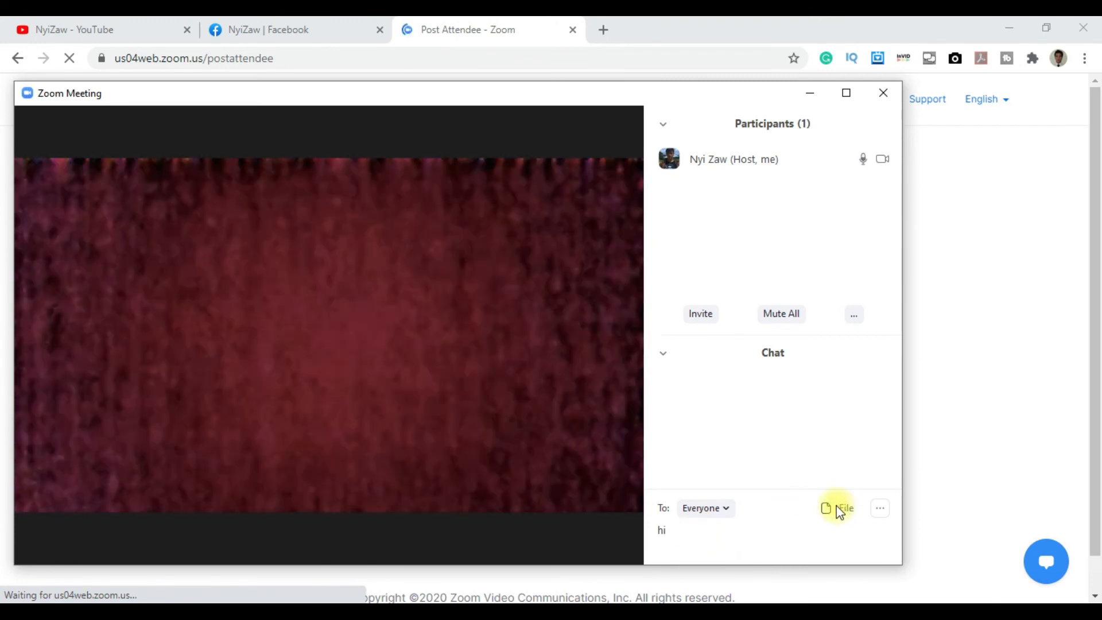
key("Return")
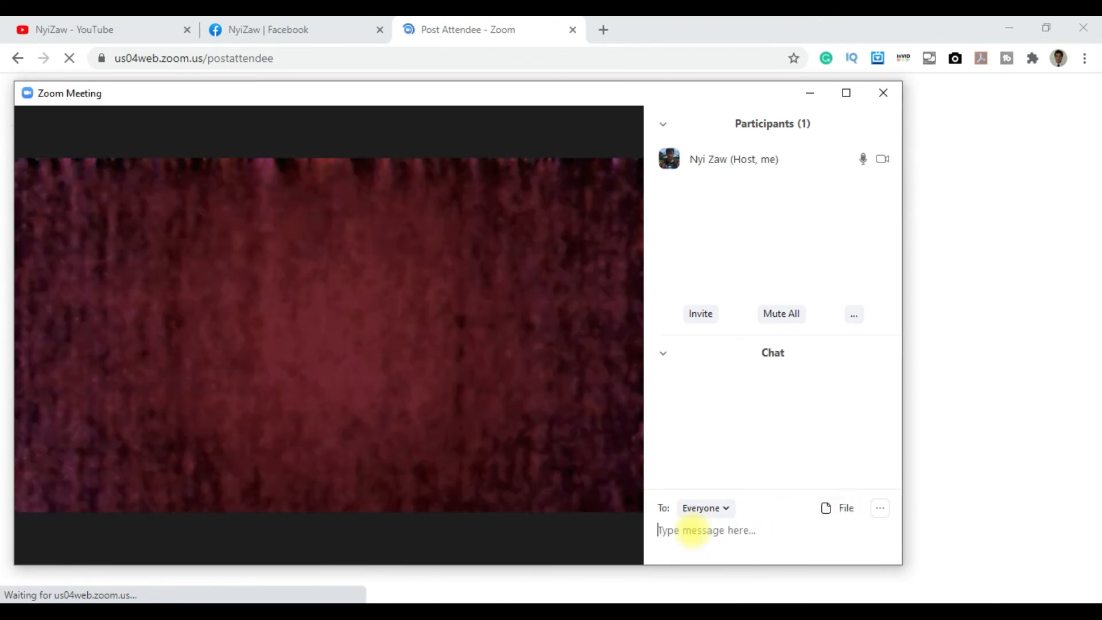
Step: Review the cloud storage sources for sharing a file in the chat and bring the Zoom Meeting window to the front
left_click(833, 509)
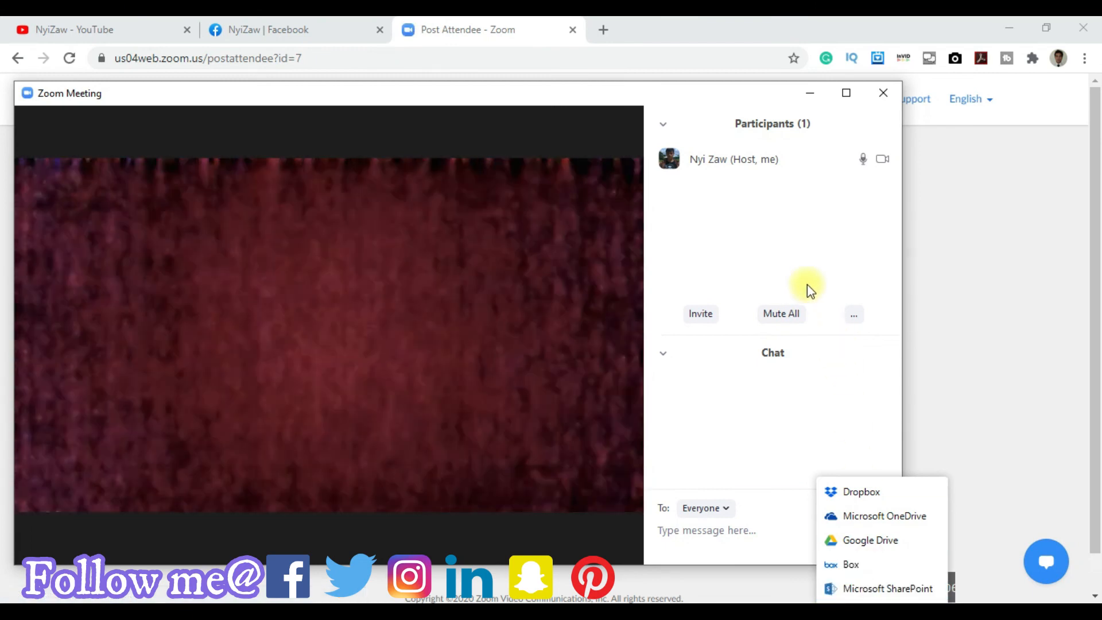
left_click(833, 220)
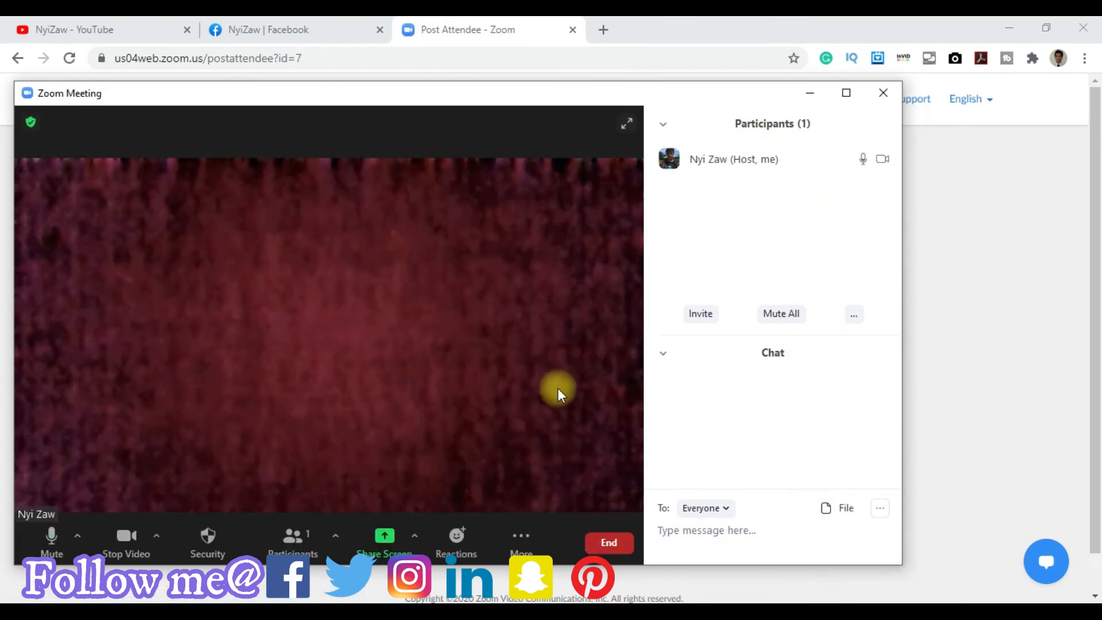
mouse_move(874, 594)
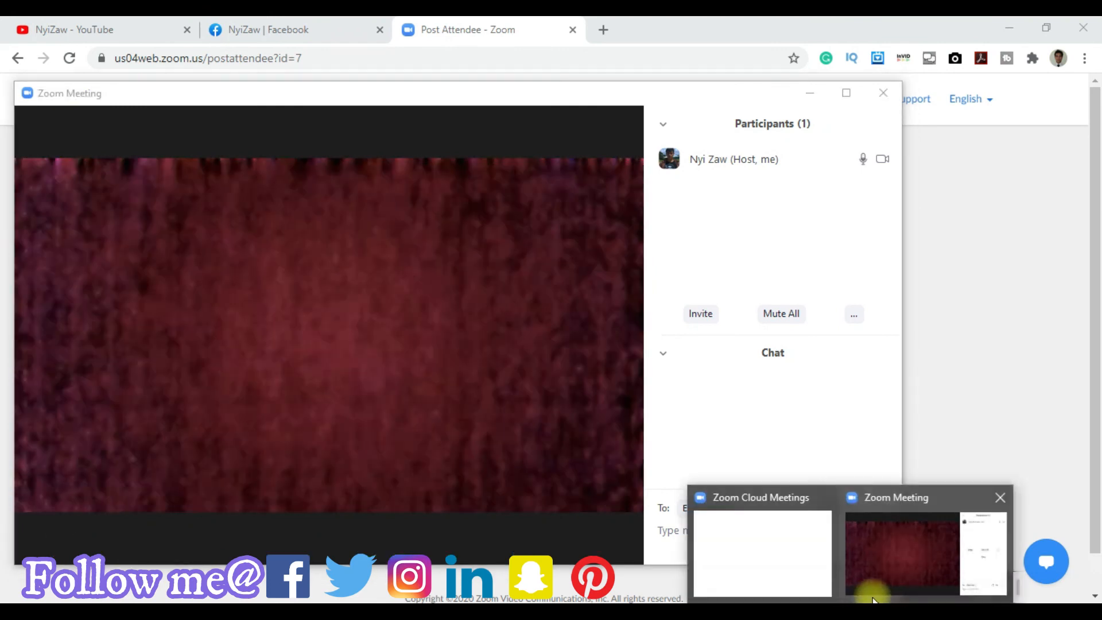
left_click(923, 543)
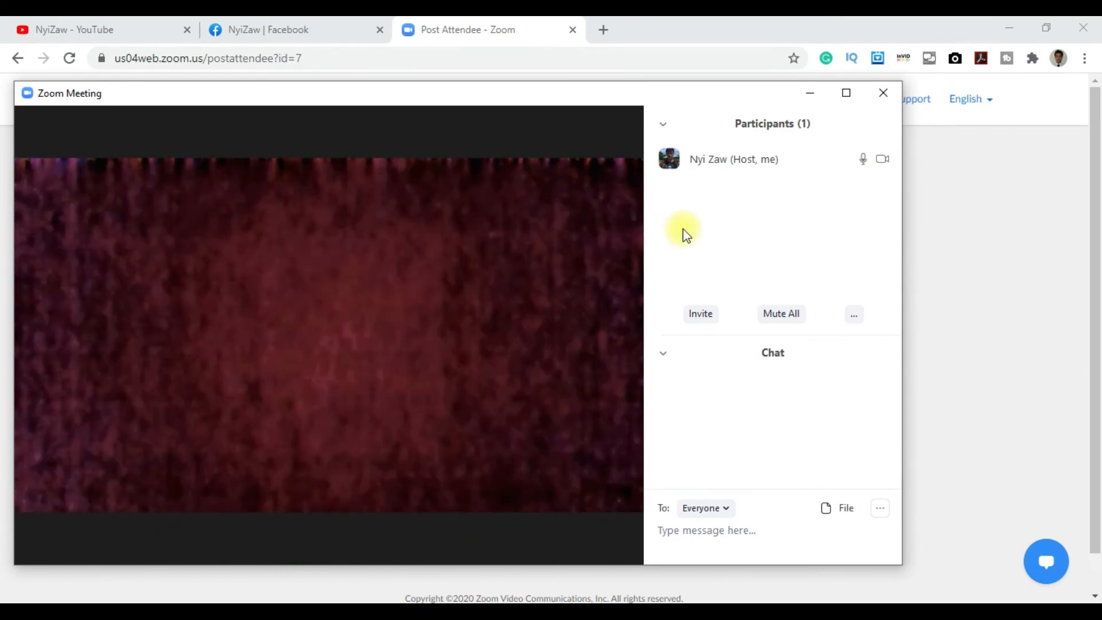
Step: Review the meeting's additional chat and recording options, and look over the camera and video options
mouse_move(531, 211)
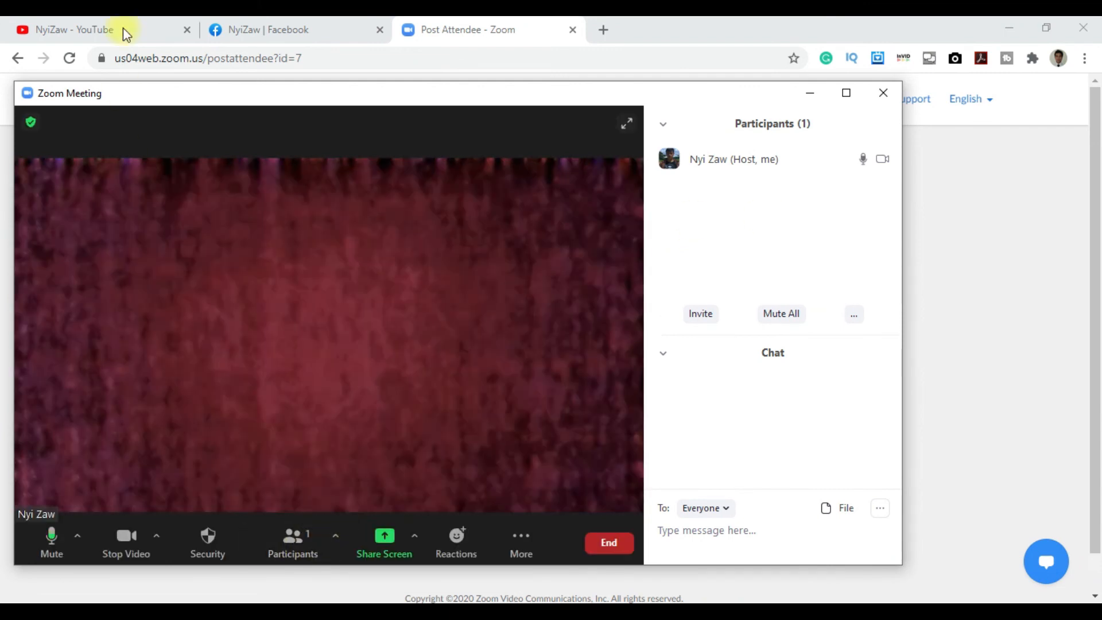
left_click(521, 542)
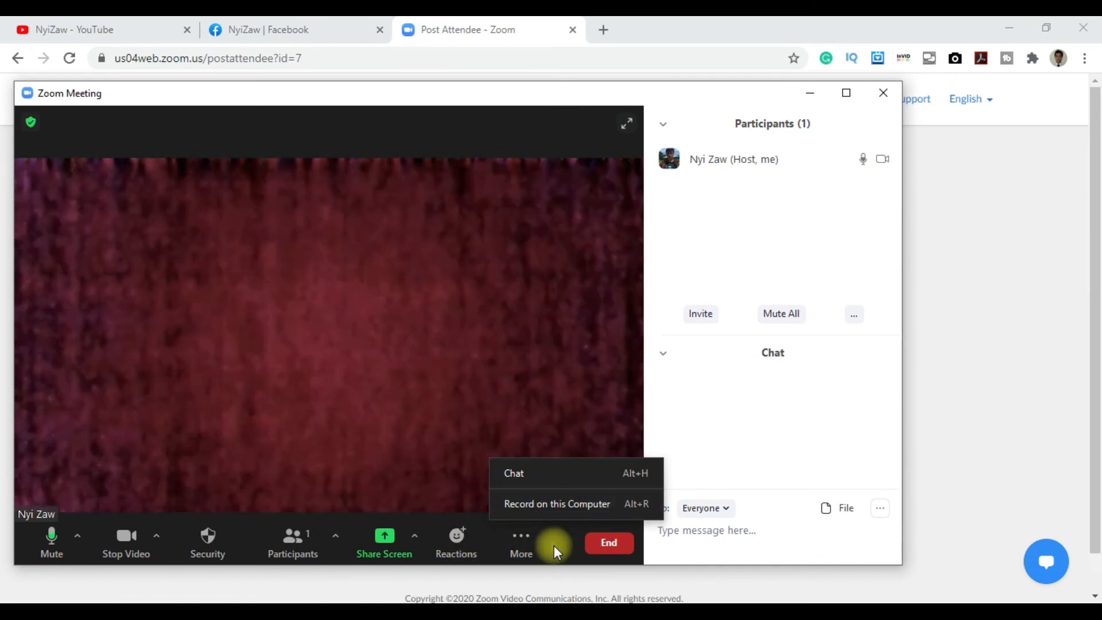
left_click(793, 445)
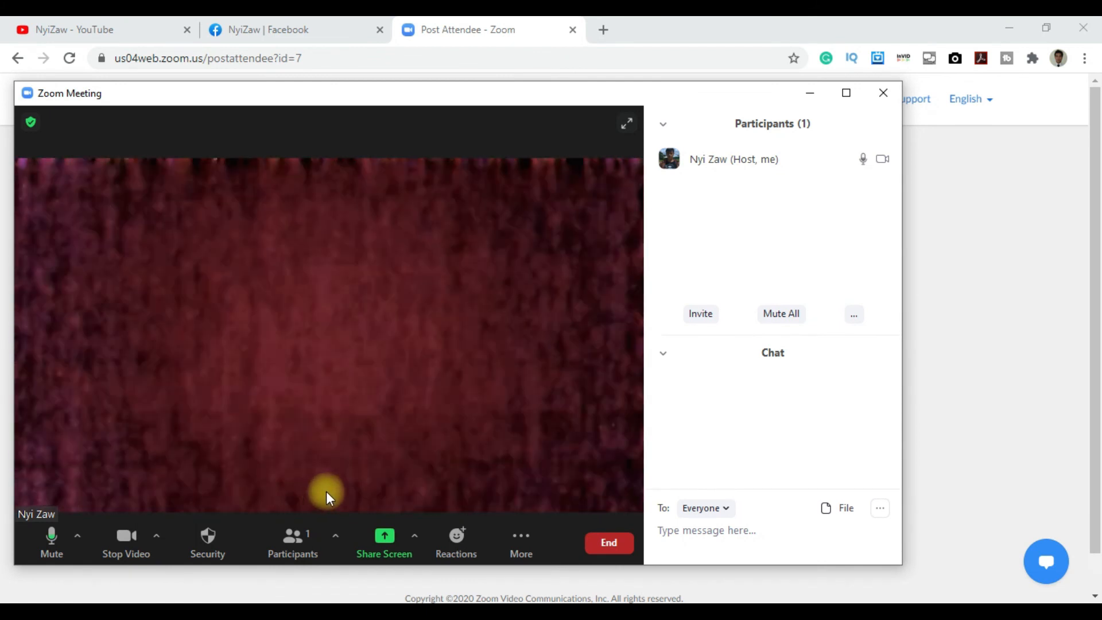
left_click(156, 535)
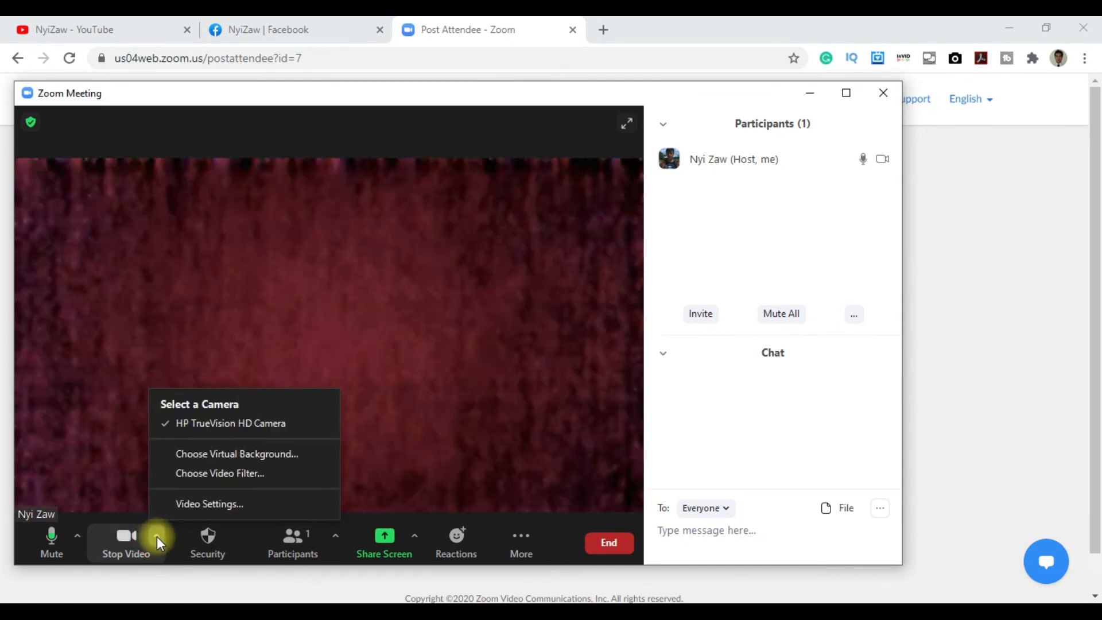
left_click(556, 246)
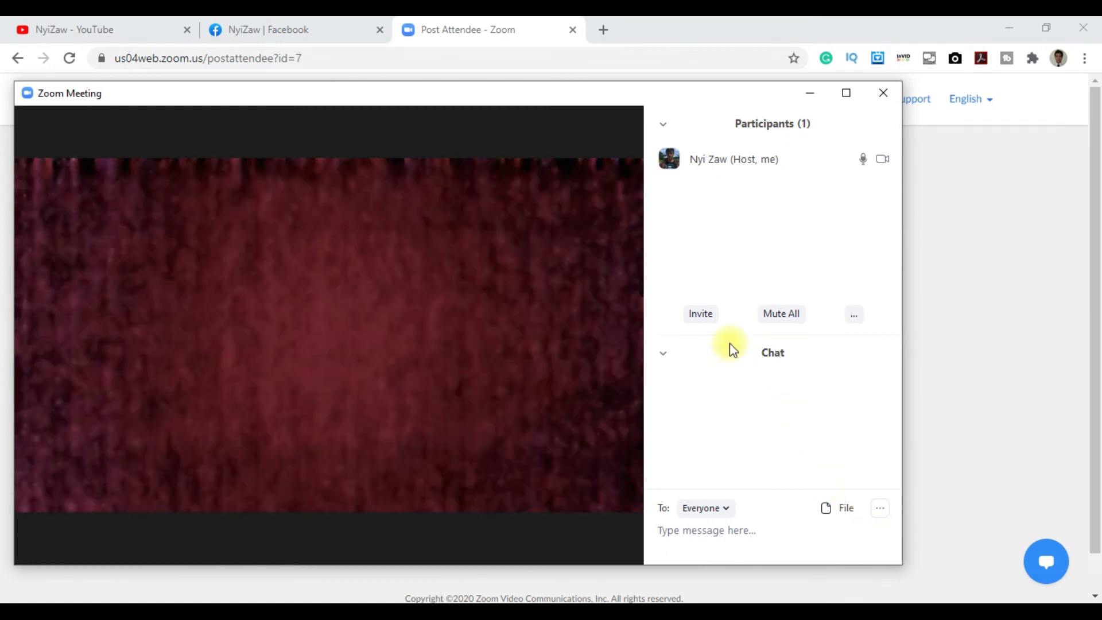
Step: Minimize the meeting to a floating video thumbnail and move the thumbnail over the Zoom logo on the web page
left_click(804, 93)
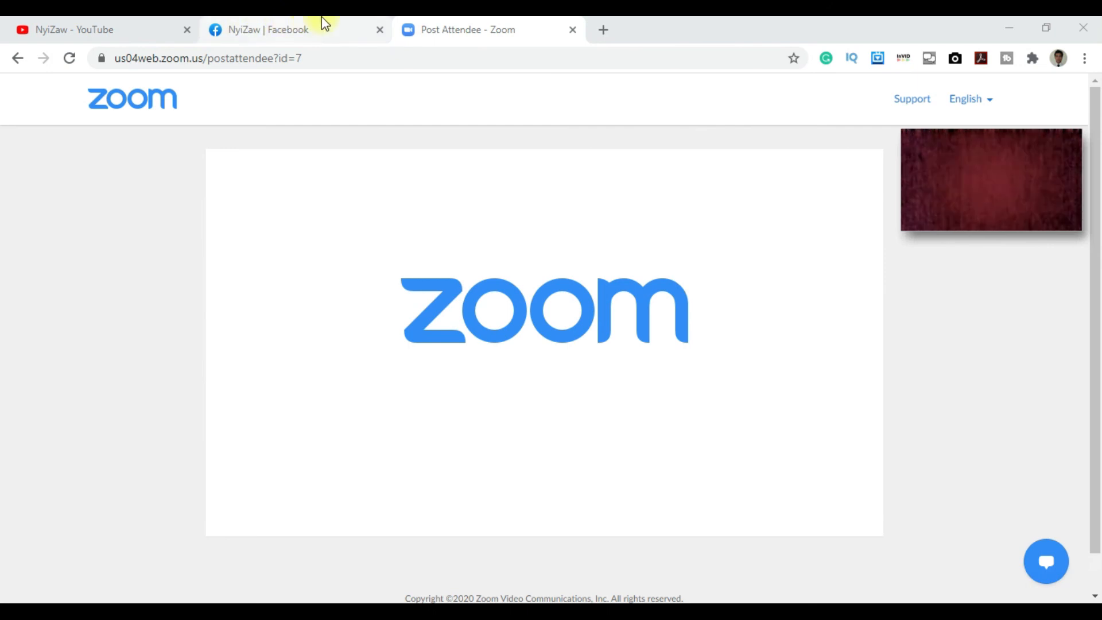
scroll(709, 404, "down", 1)
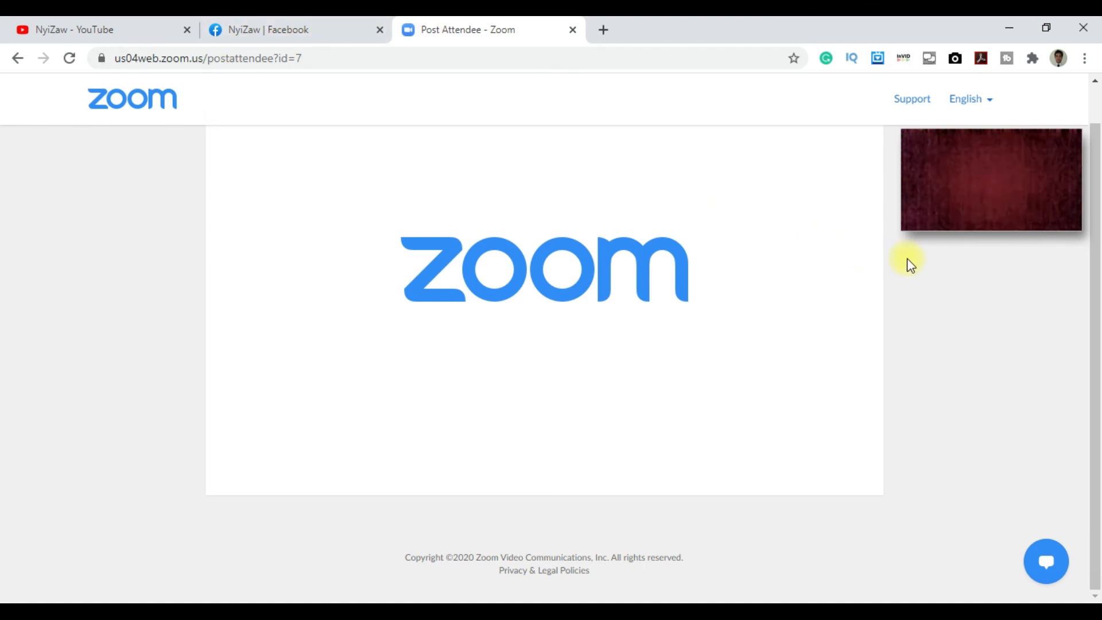
left_click_drag(980, 164, 760, 249)
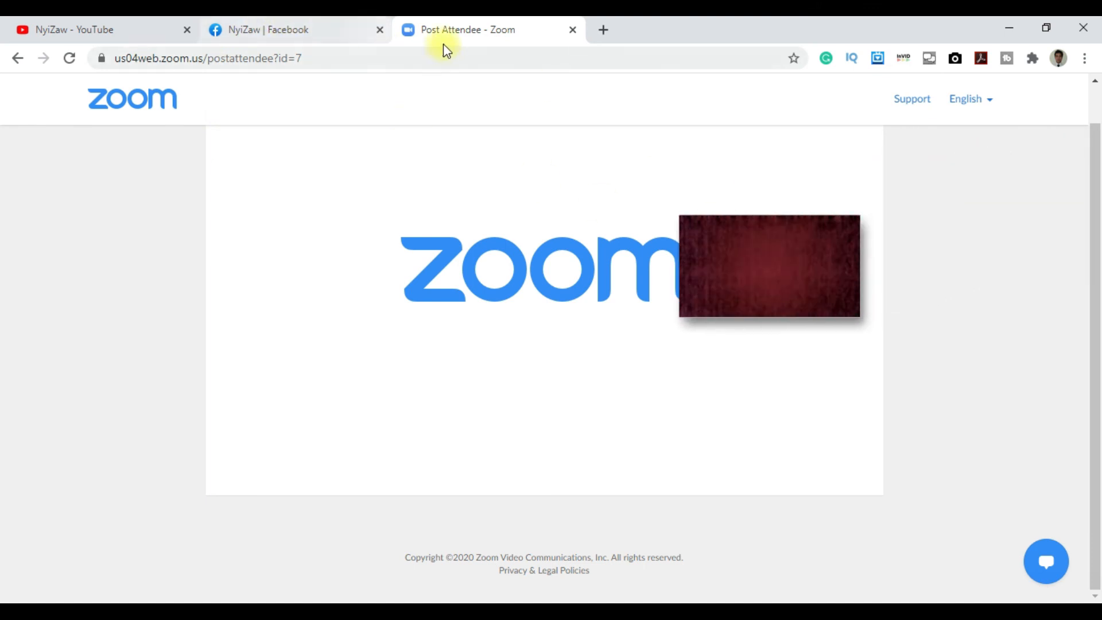
Step: Return the browser to the Launch Meeting page
left_click(19, 58)
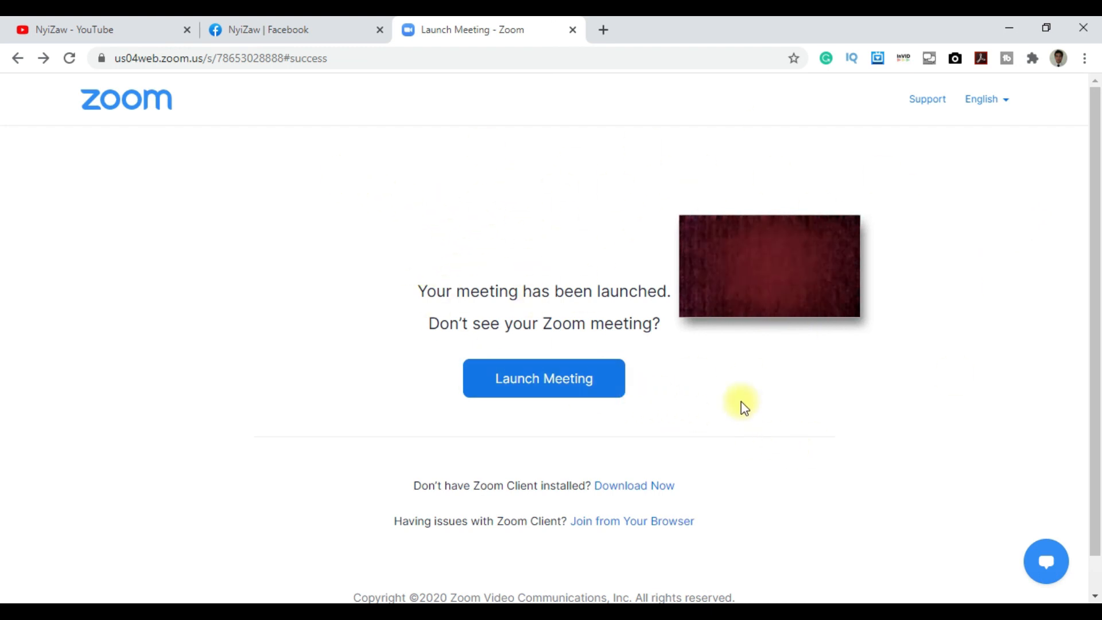
left_click_drag(1100, 270, 1097, 204)
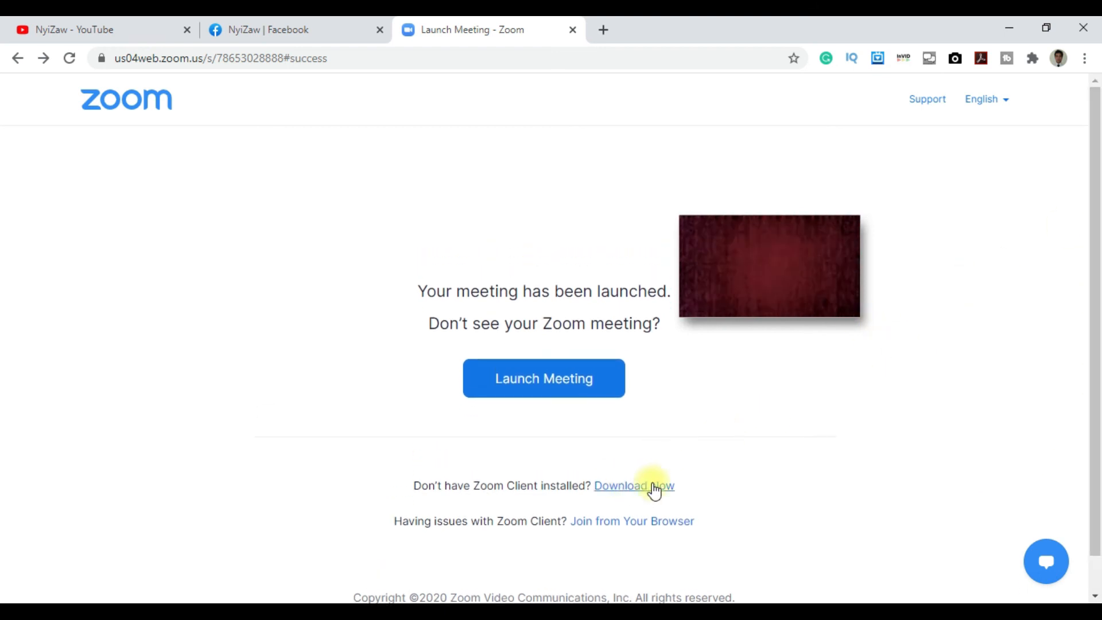